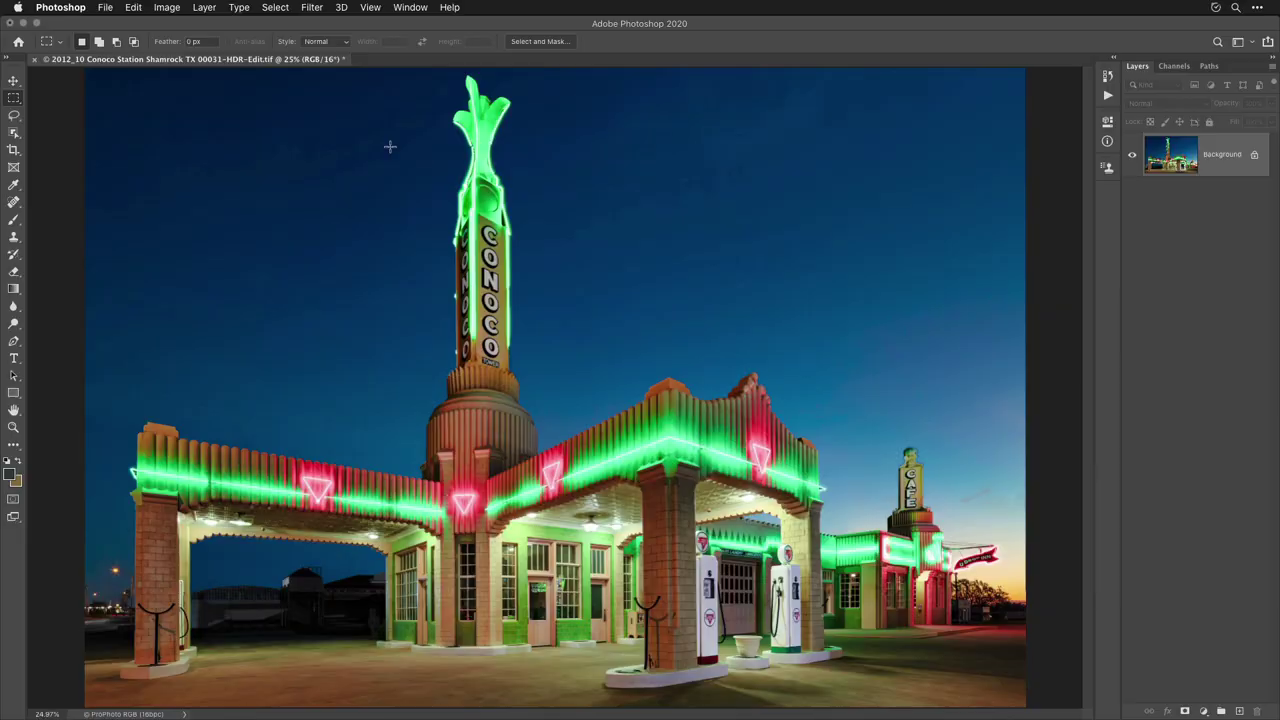
Marquee the Conoco tower top, zoom to 100% on the pumps, and spot-heal the right pump's logo.
{"action": "left_click_drag", "start_coordinate": [420, 72], "coordinate": [566, 442]}
{"action": "left_click", "coordinate": [806, 630], "text": "super"}
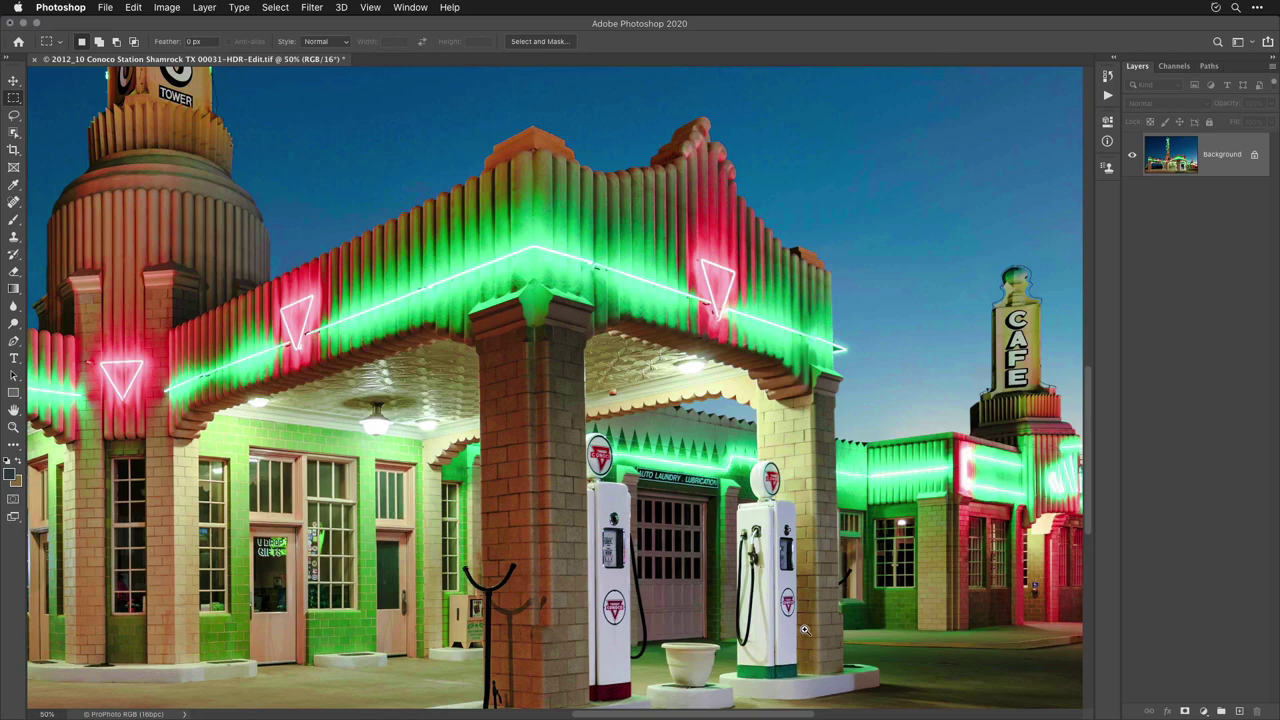
{"action": "left_click", "coordinate": [806, 630], "text": "super"}
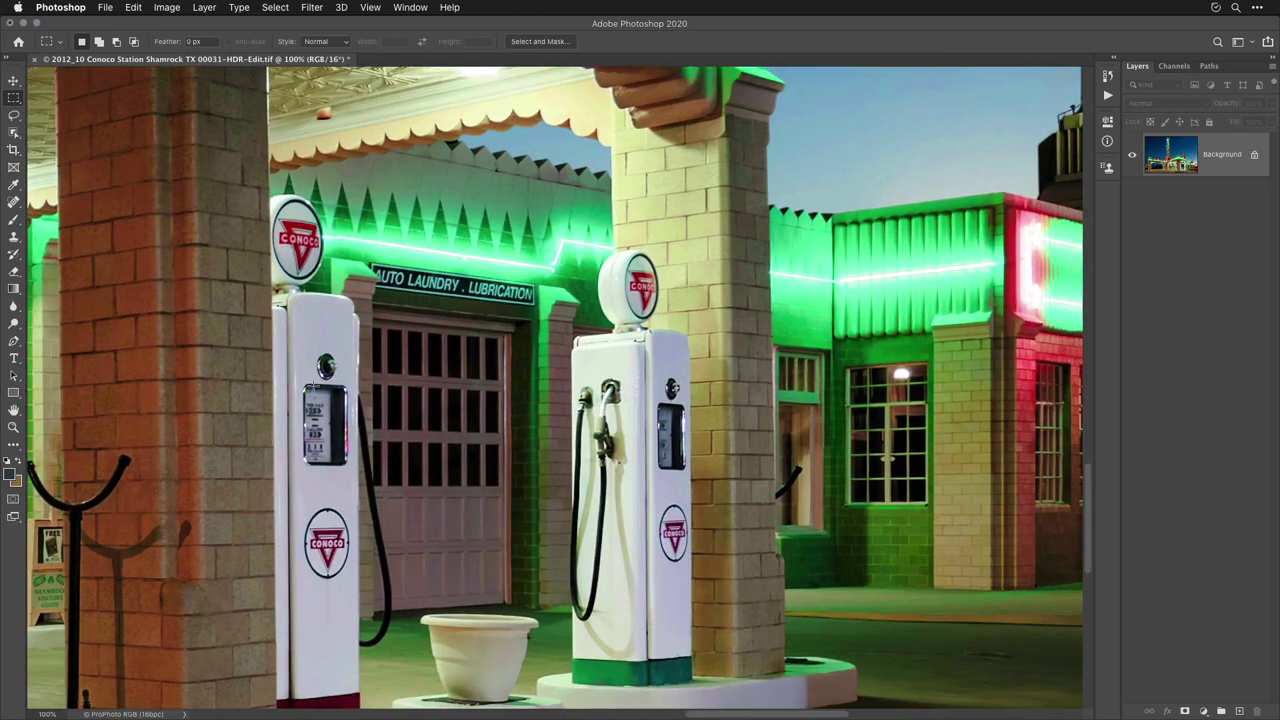
{"action": "left_click", "coordinate": [13, 203]}
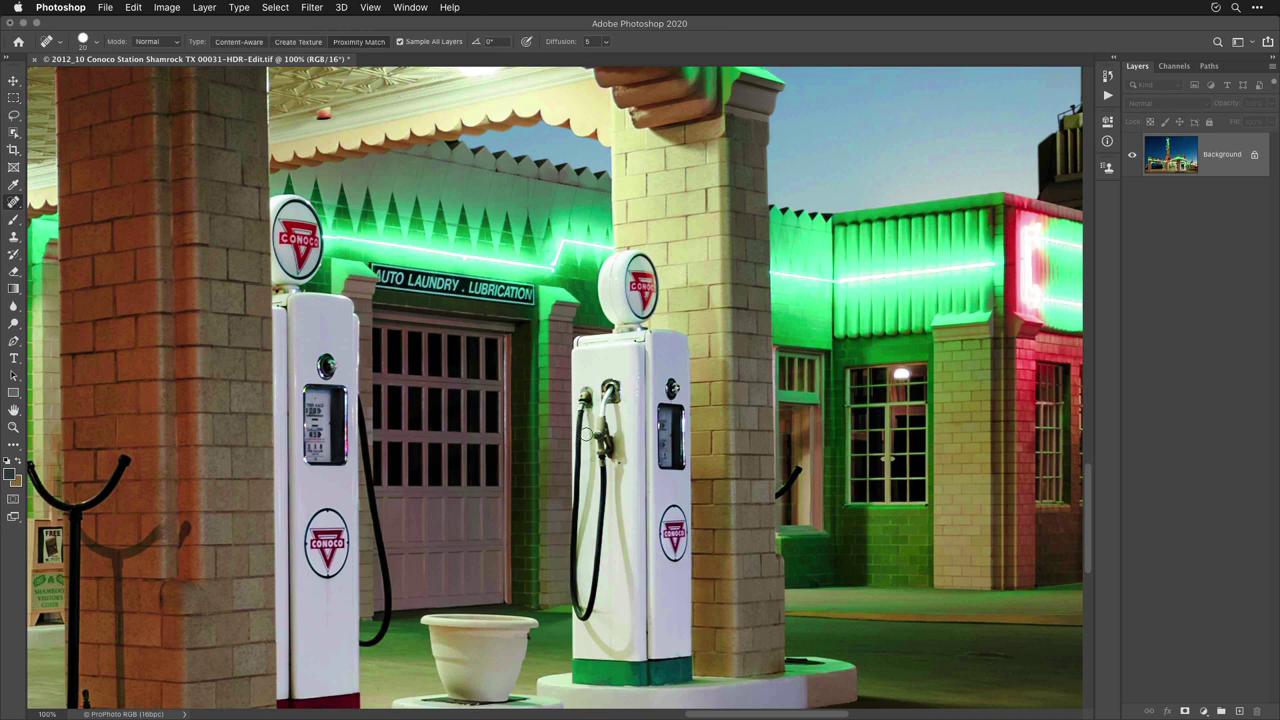
{"action": "mouse_move", "coordinate": [670, 562]}
{"action": "left_mouse_down"}
{"action": "mouse_move", "coordinate": [675, 505]}
{"action": "mouse_move", "coordinate": [678, 560]}
{"action": "mouse_move", "coordinate": [682, 524]}
{"action": "left_mouse_up"}
Fit the image on screen and try Select > Reselect to restore the previous selection.
{"action": "key", "text": "super+0"}
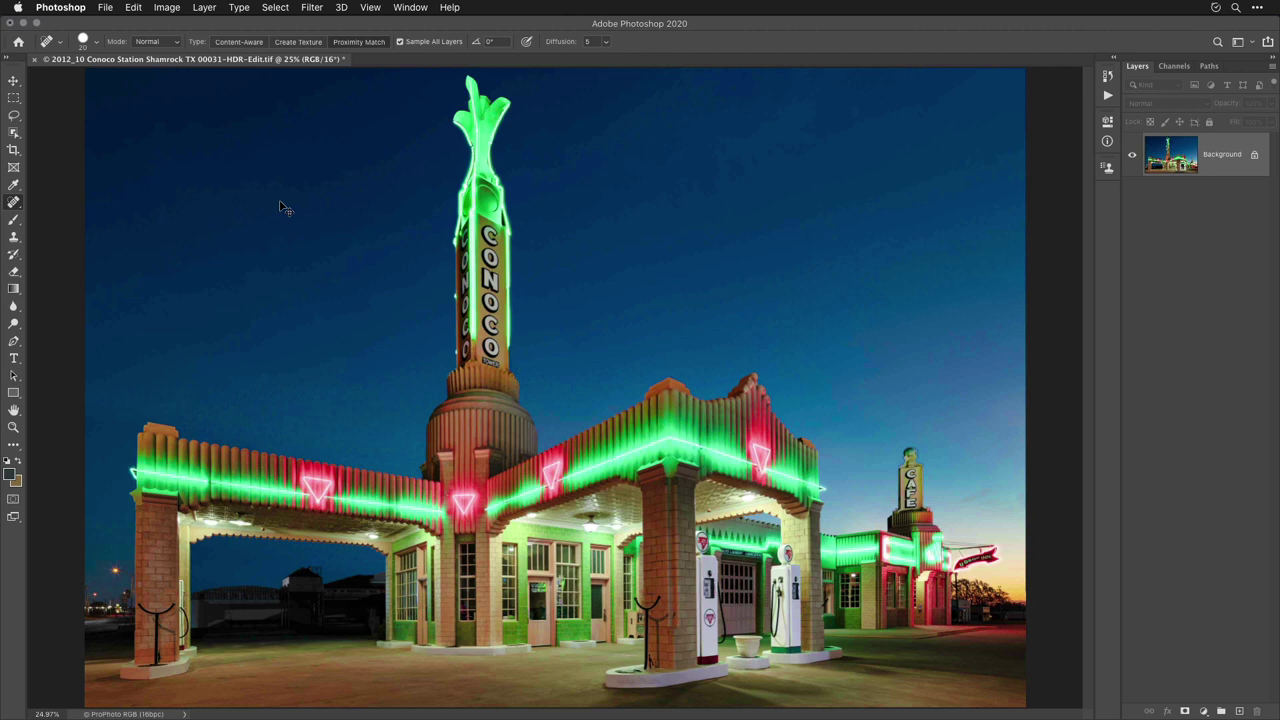
{"action": "left_click", "coordinate": [276, 8]}
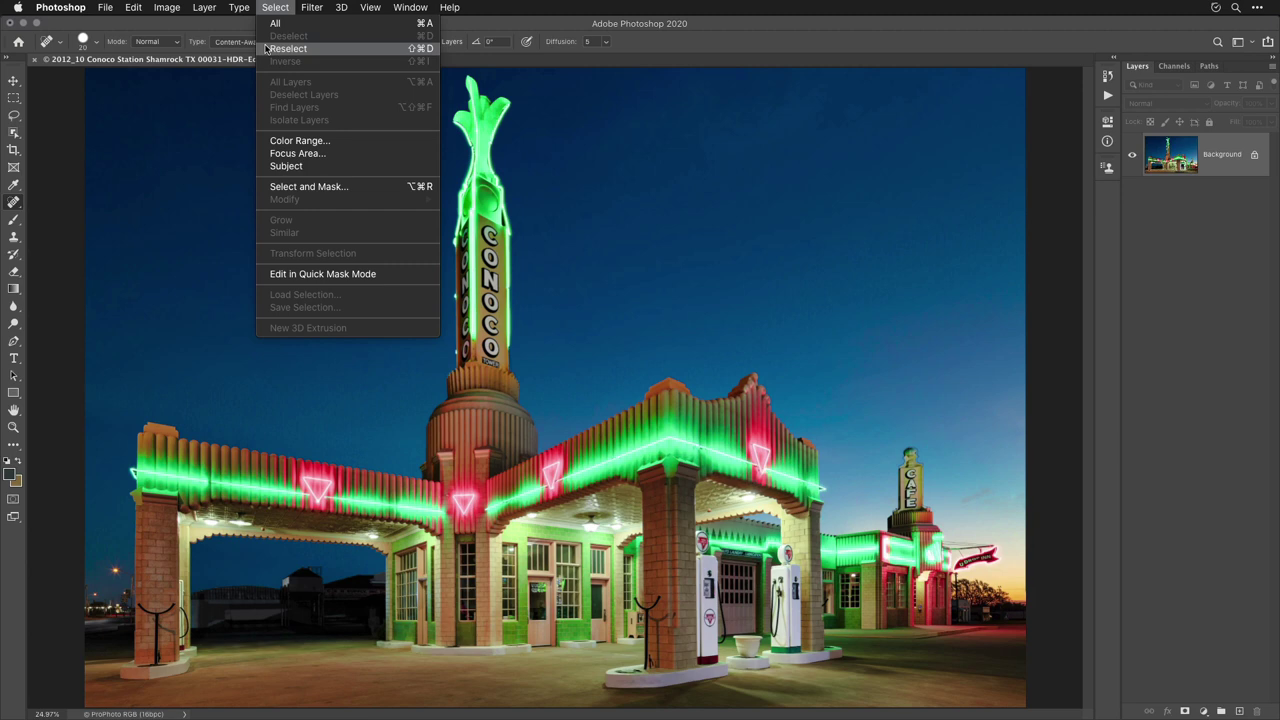
{"action": "left_click", "coordinate": [266, 48]}
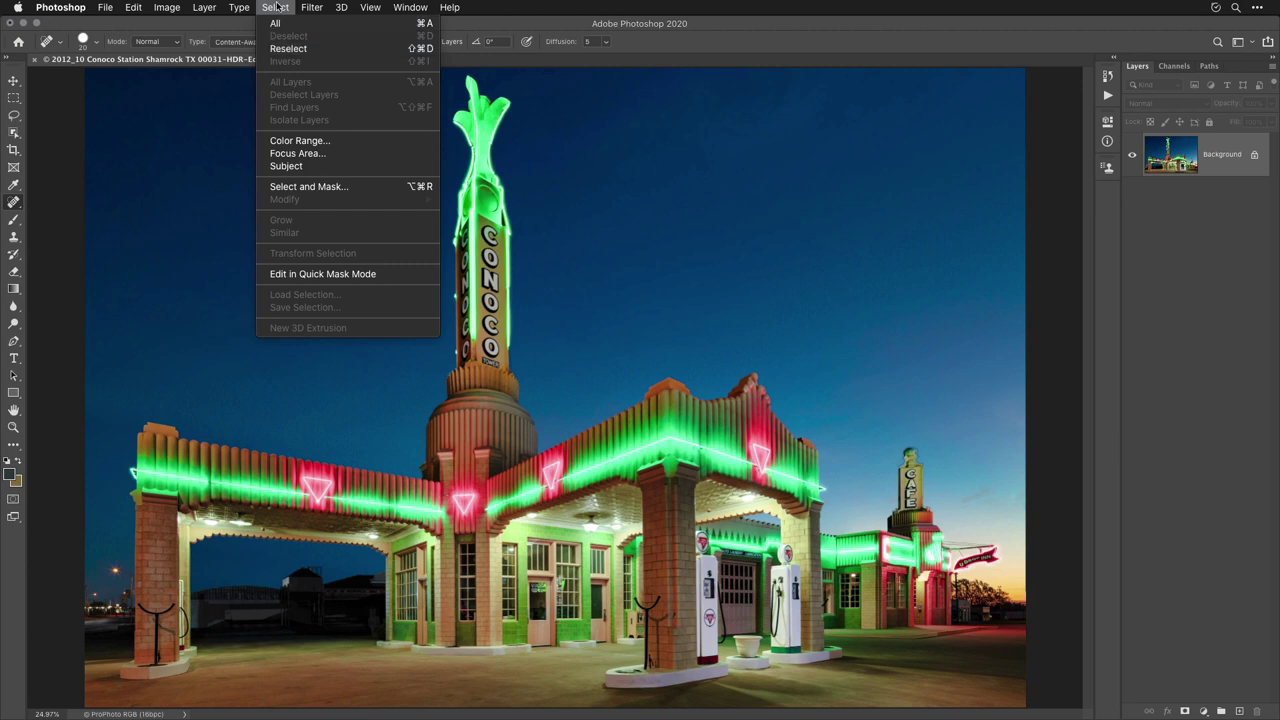
Draw a rectangular marquee around the small CAFE tower on the right.
{"action": "left_click", "coordinate": [15, 98]}
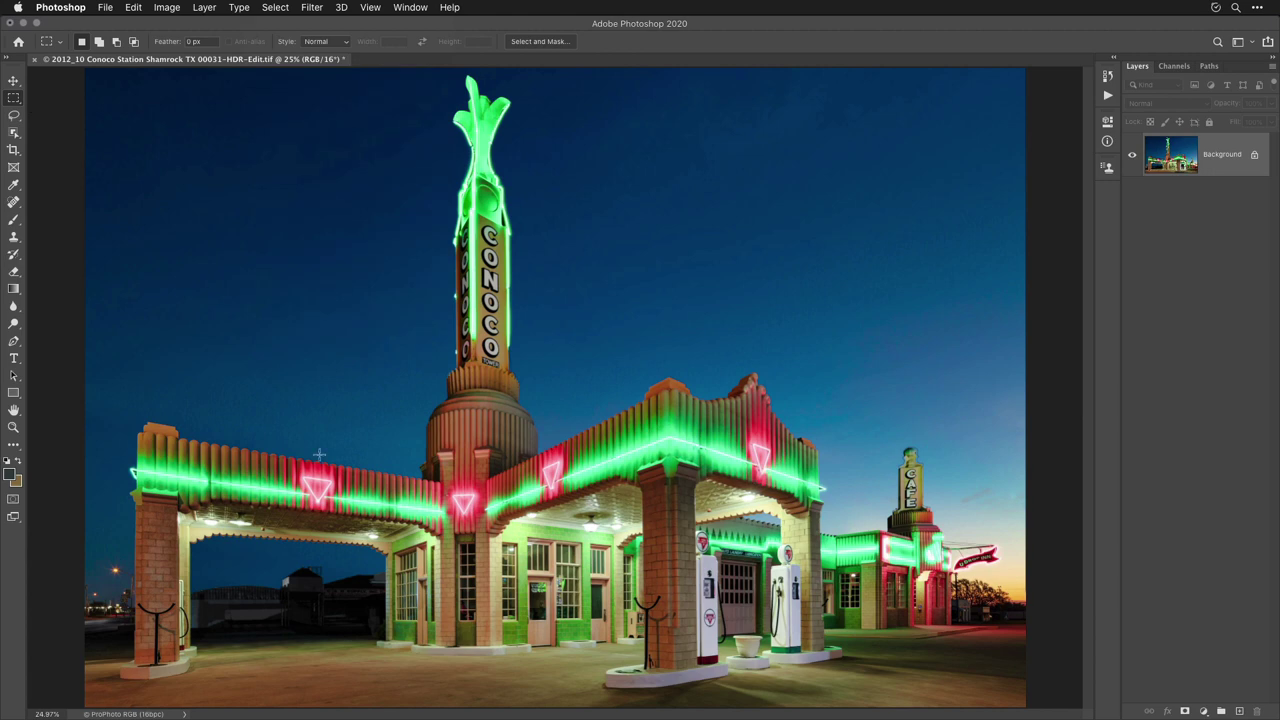
{"action": "left_click_drag", "start_coordinate": [417, 461], "coordinate": [516, 550]}
{"action": "left_click_drag", "start_coordinate": [881, 424], "coordinate": [950, 545]}
Save the CAFE tower selection as a channel named Small Tower.
{"action": "left_click", "coordinate": [275, 7]}
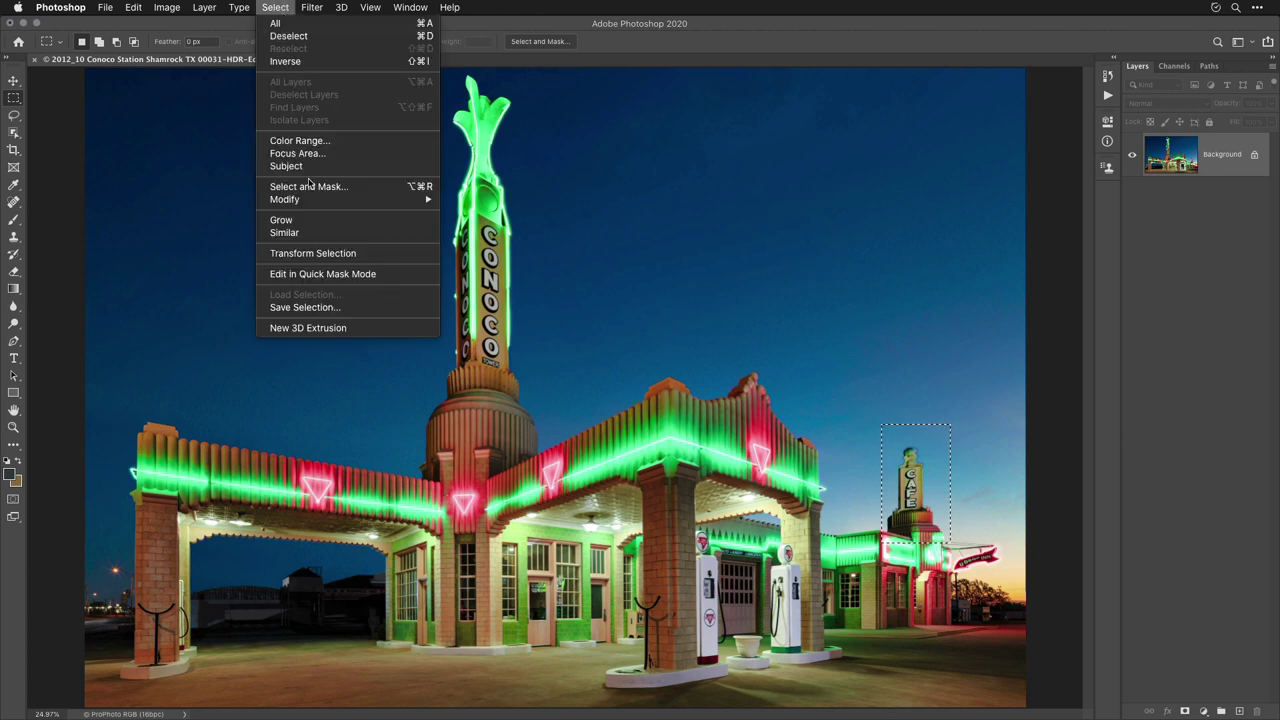
{"action": "left_click", "coordinate": [360, 313]}
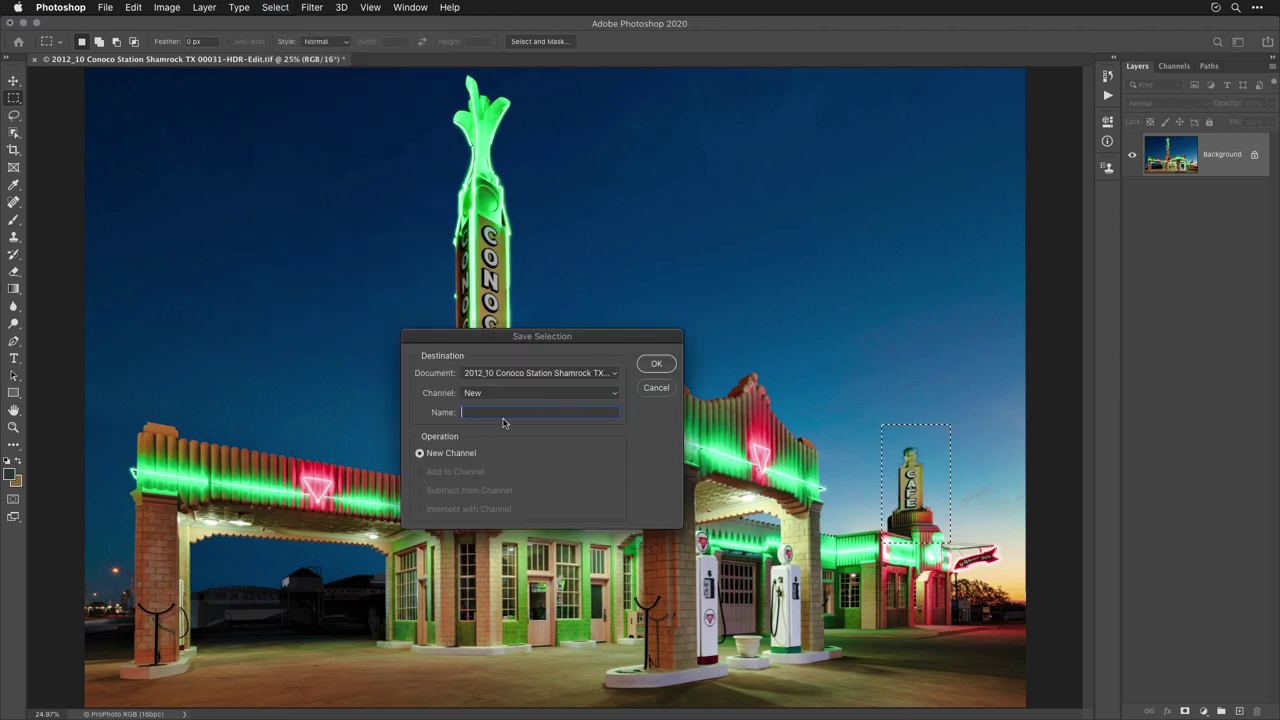
{"action": "type", "text": "Small Tower"}
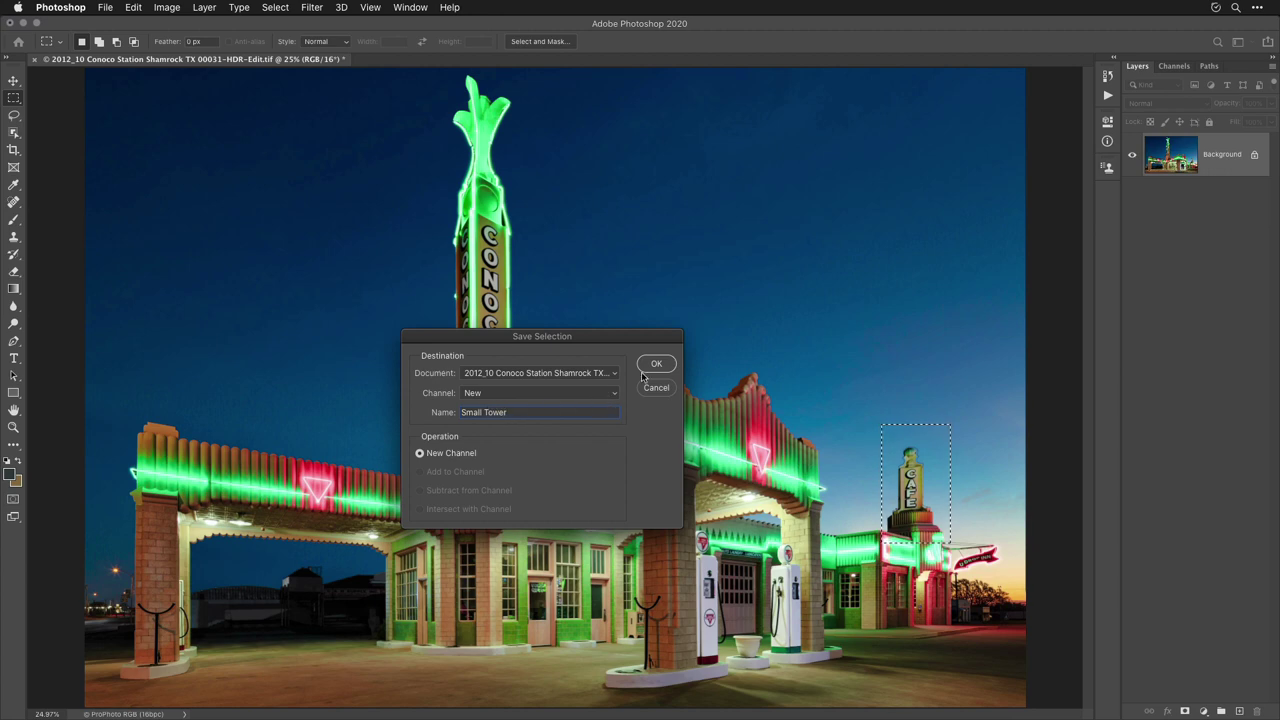
{"action": "left_click", "coordinate": [666, 363]}
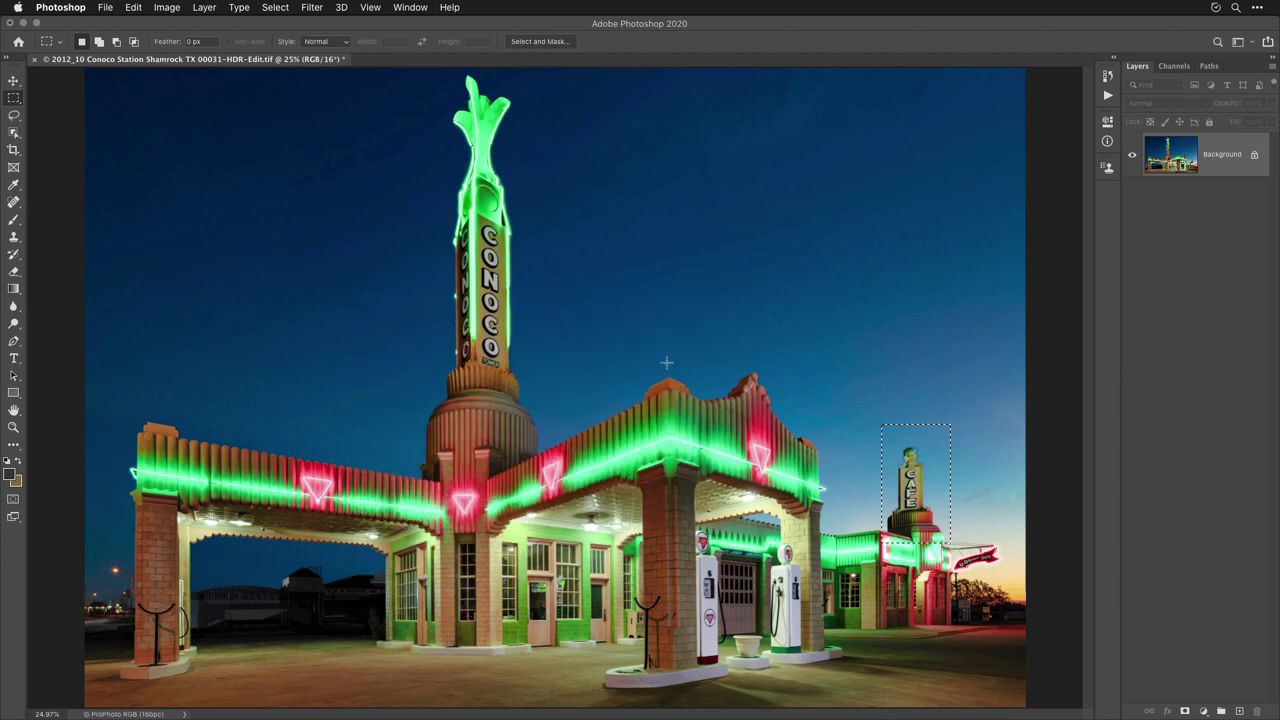
Draw other marquees near the canopy, then load the Small Tower selection back.
{"action": "left_click_drag", "start_coordinate": [807, 345], "coordinate": [735, 480]}
{"action": "left_click_drag", "start_coordinate": [627, 321], "coordinate": [682, 430]}
{"action": "left_click", "coordinate": [270, 8]}
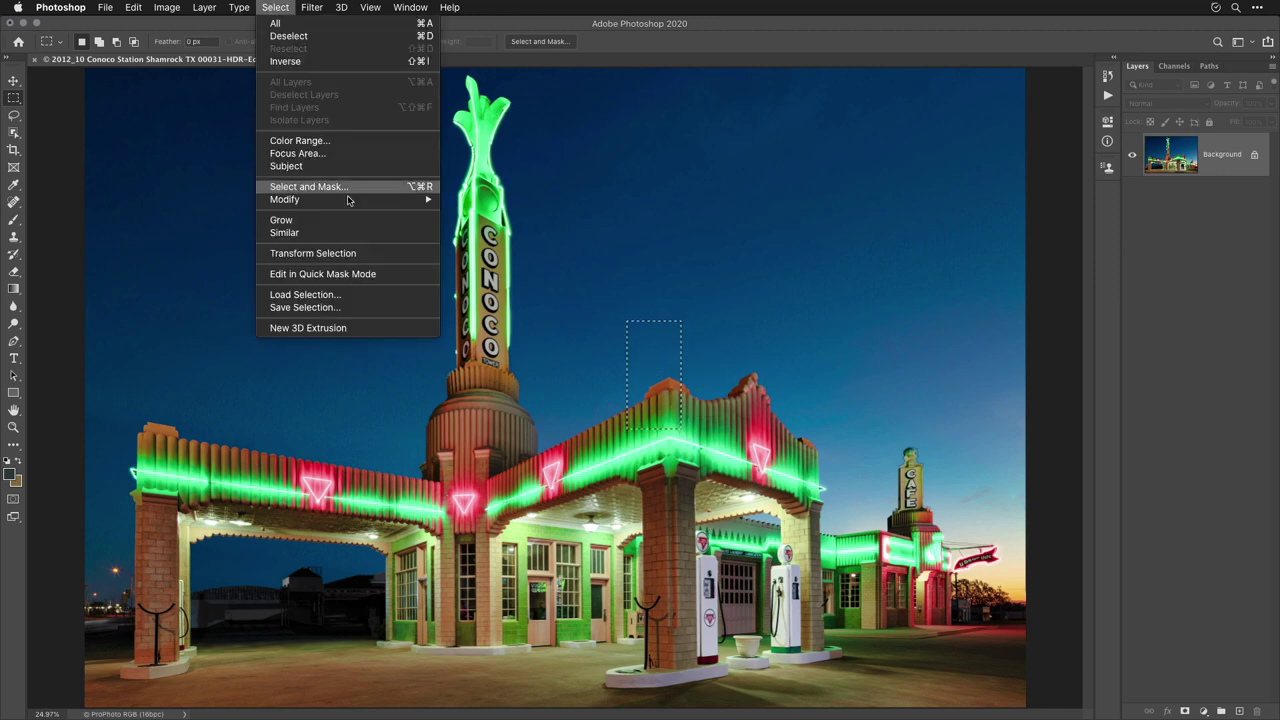
{"action": "left_click", "coordinate": [358, 296]}
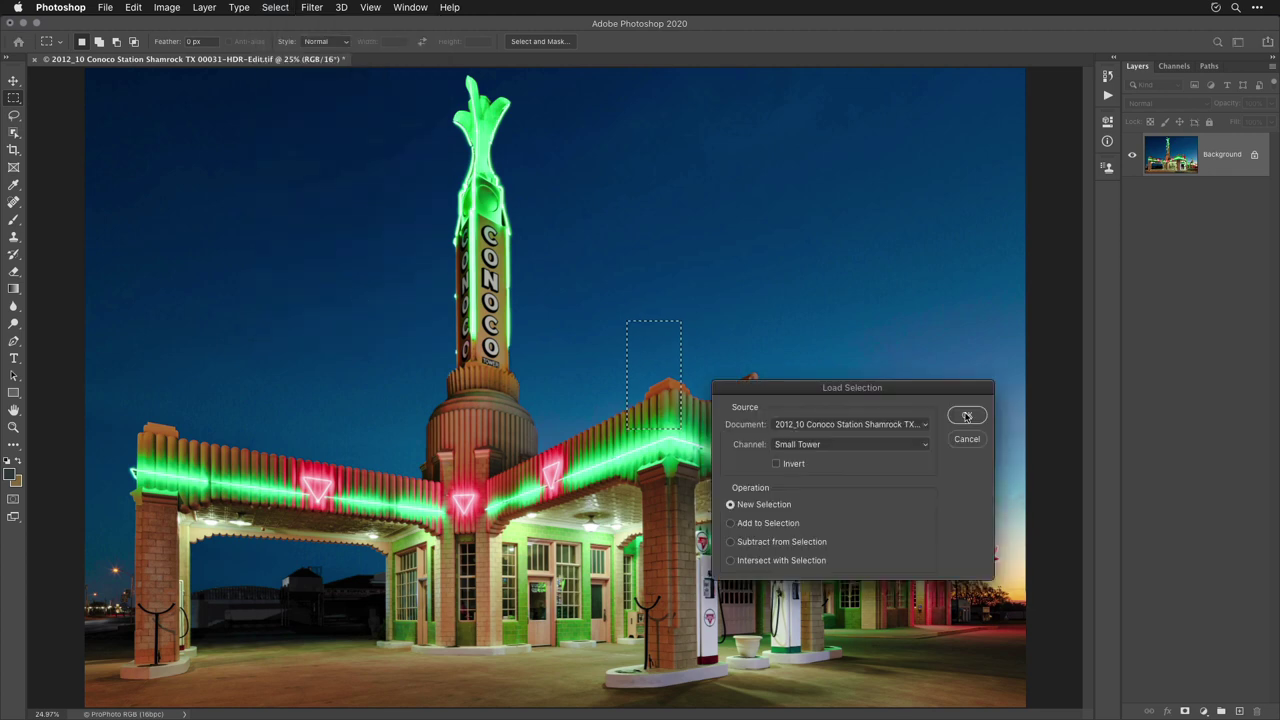
{"action": "left_click", "coordinate": [967, 415]}
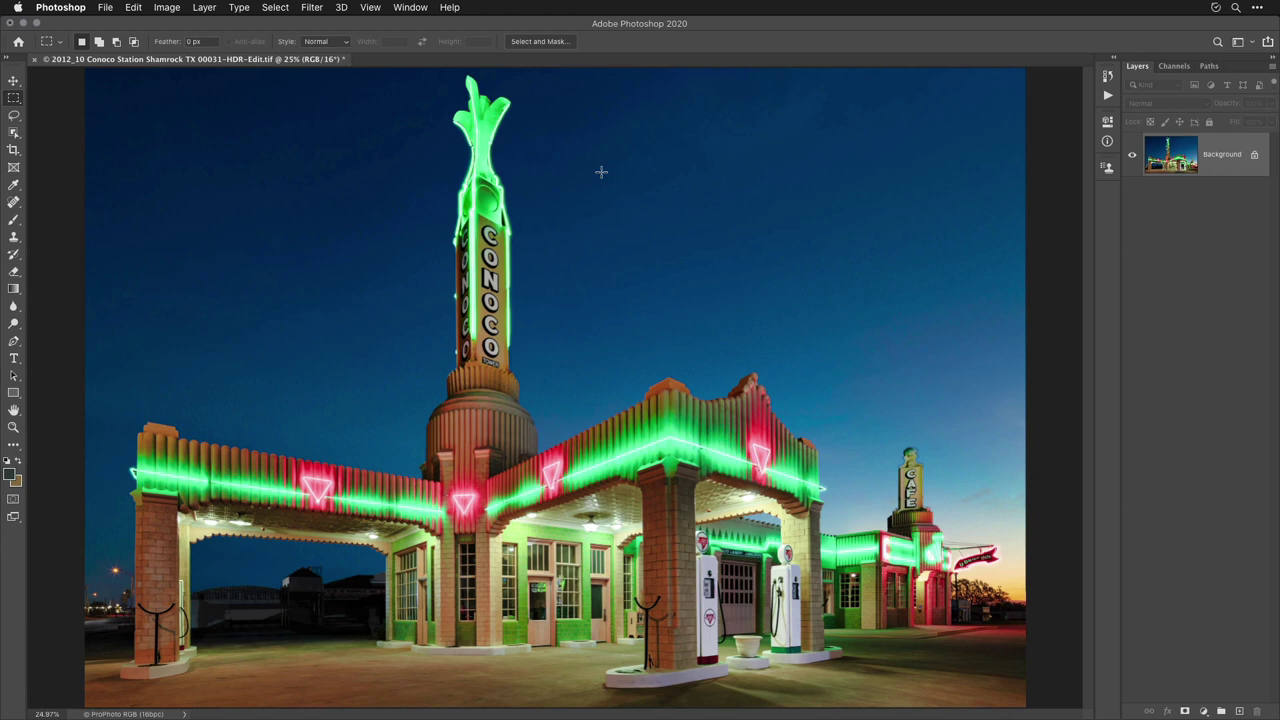
Reselect the CAFE tower marquee and display the History panel.
{"action": "left_click", "coordinate": [272, 7]}
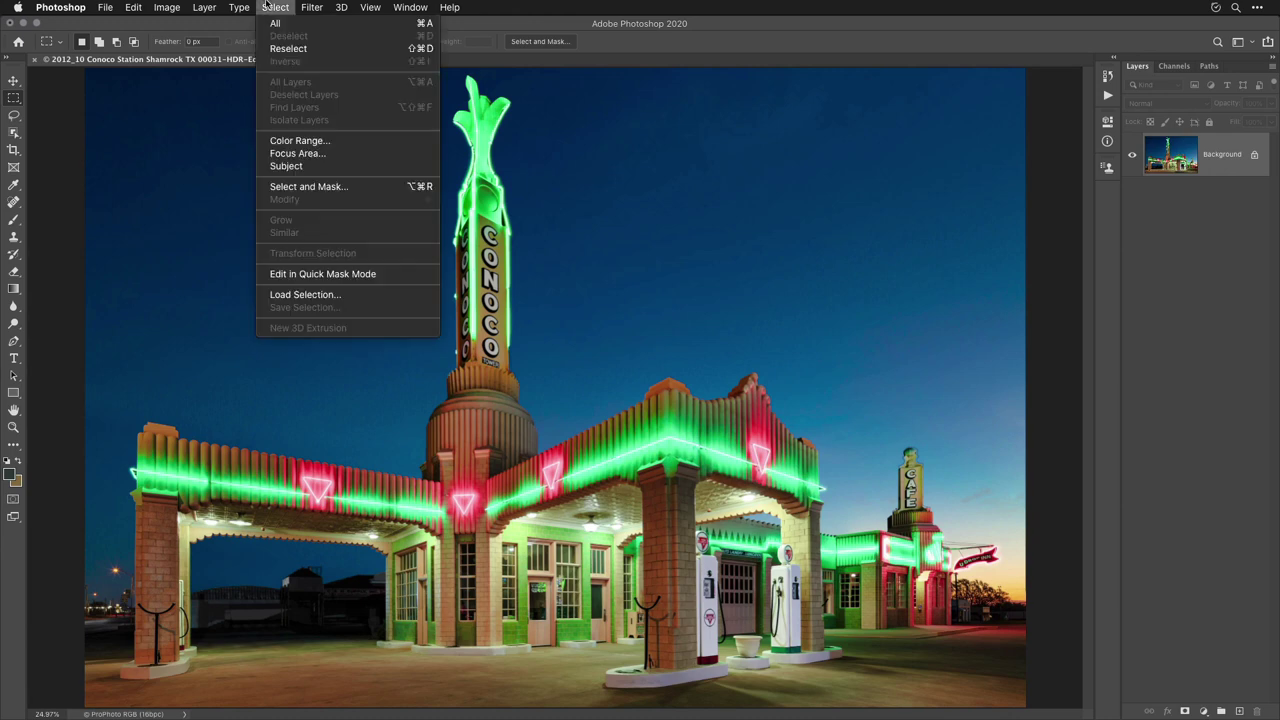
{"action": "left_click", "coordinate": [276, 50]}
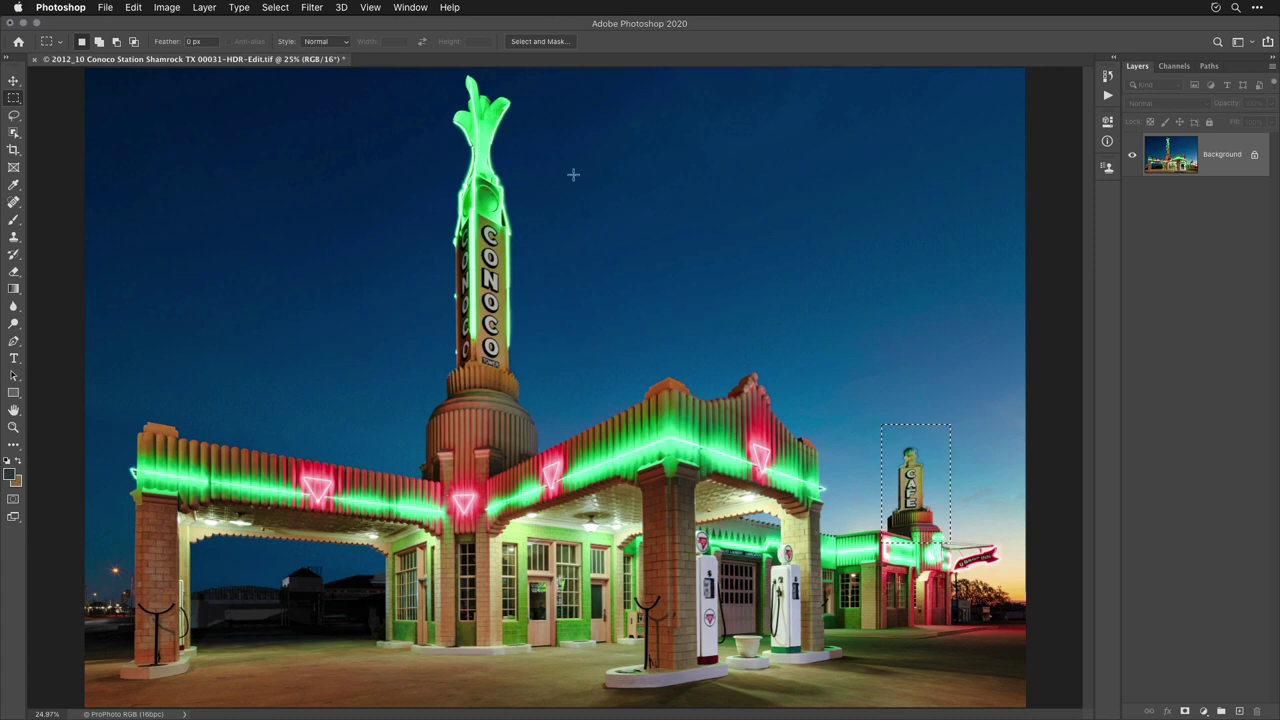
{"action": "left_click", "coordinate": [410, 8]}
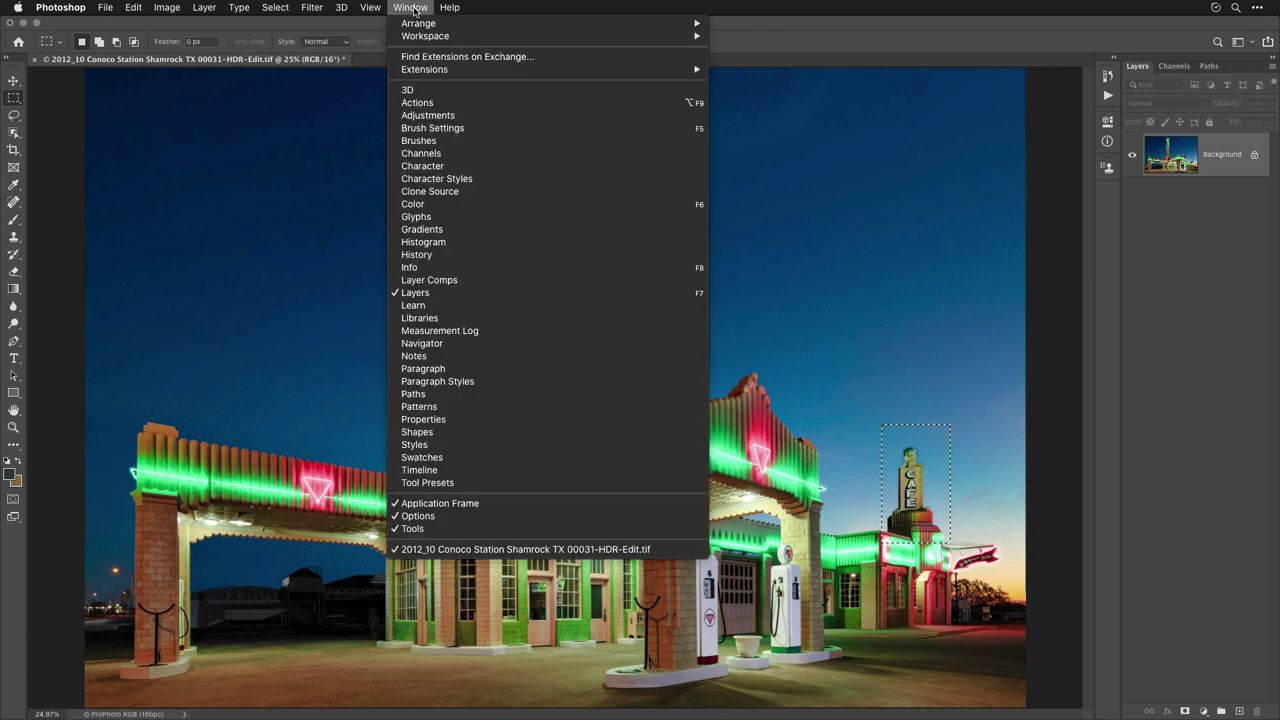
{"action": "left_click", "coordinate": [475, 258]}
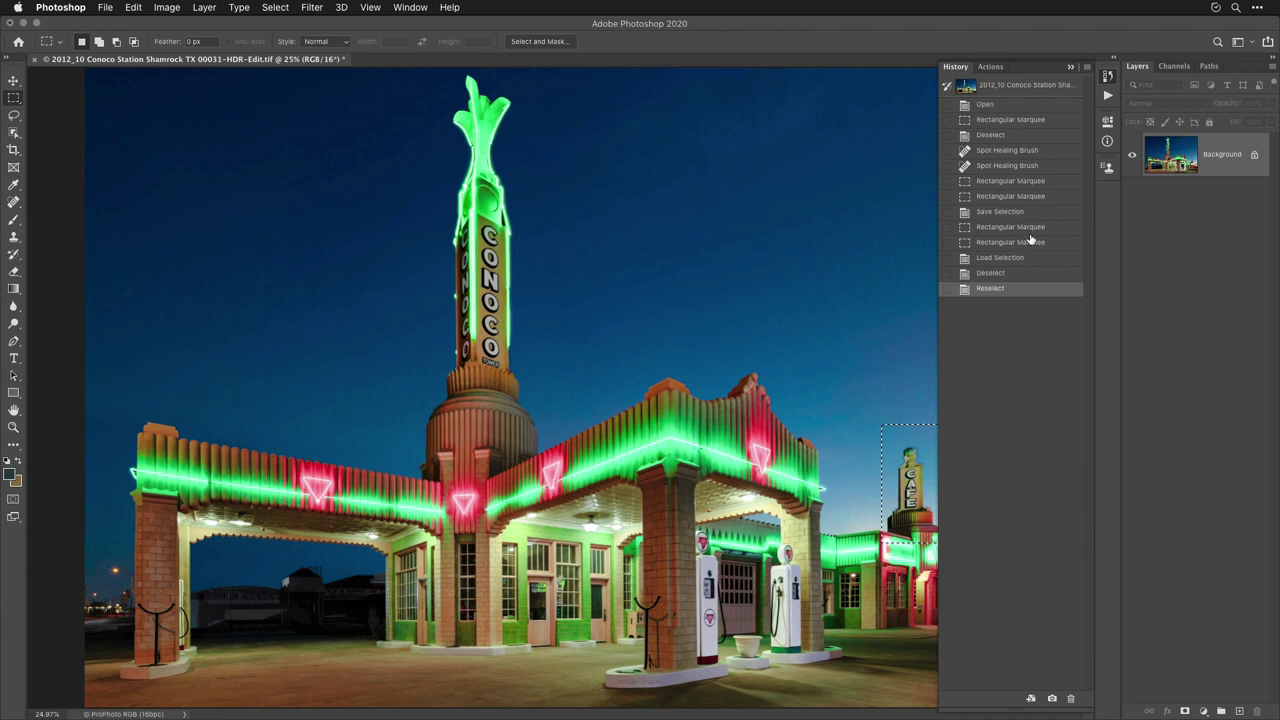
Step back through the Rectangular Marquee history states to the first one around the Conoco tower.
{"action": "left_click", "coordinate": [989, 243]}
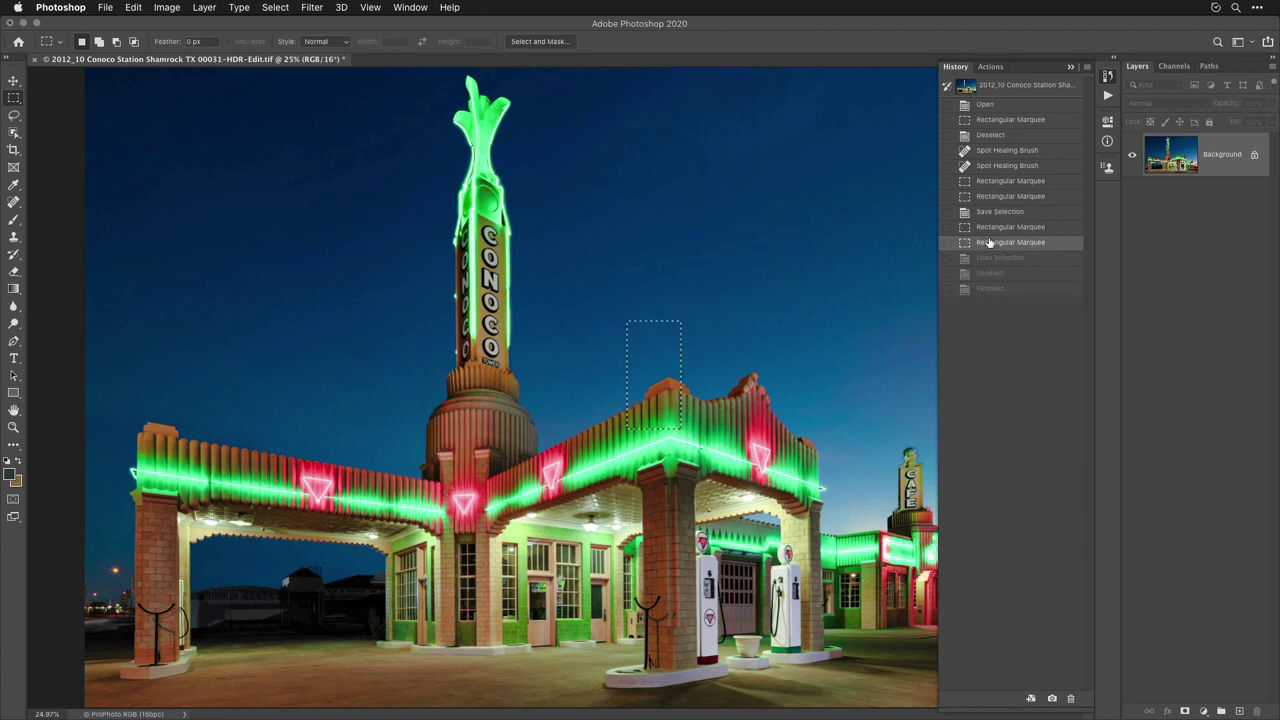
{"action": "left_click", "coordinate": [985, 228]}
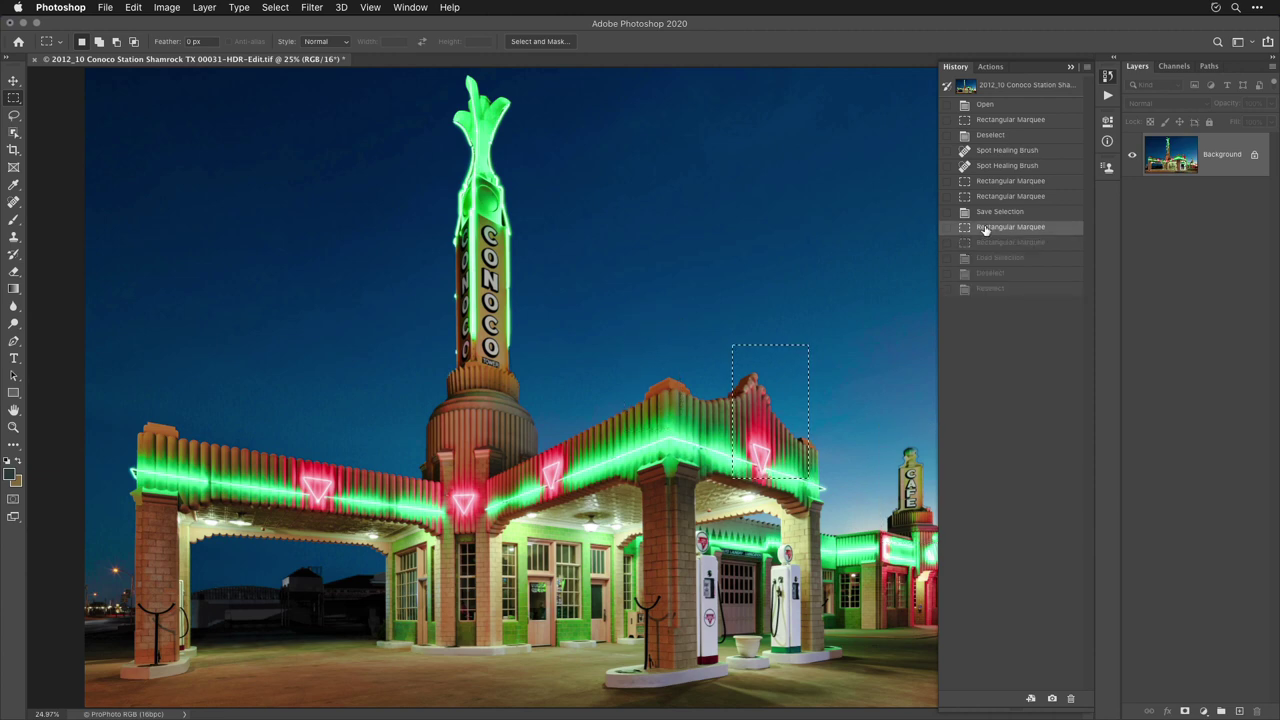
{"action": "left_click", "coordinate": [990, 197]}
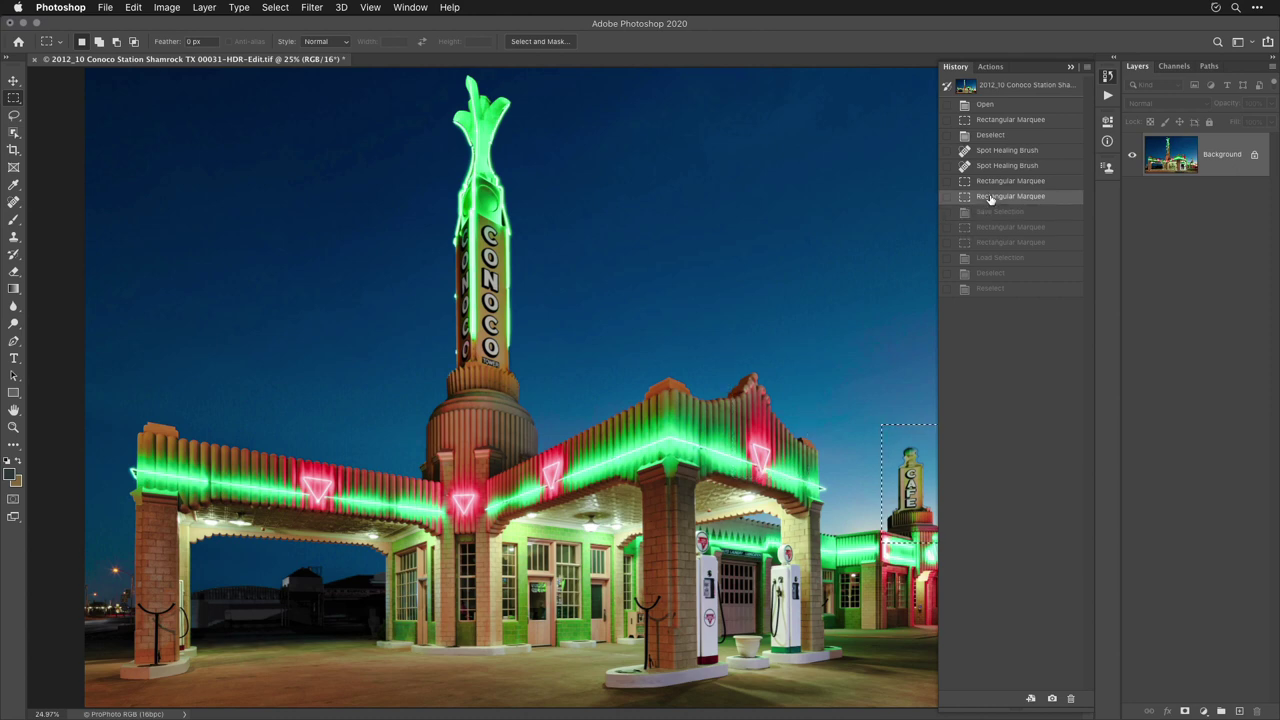
{"action": "left_click", "coordinate": [988, 182]}
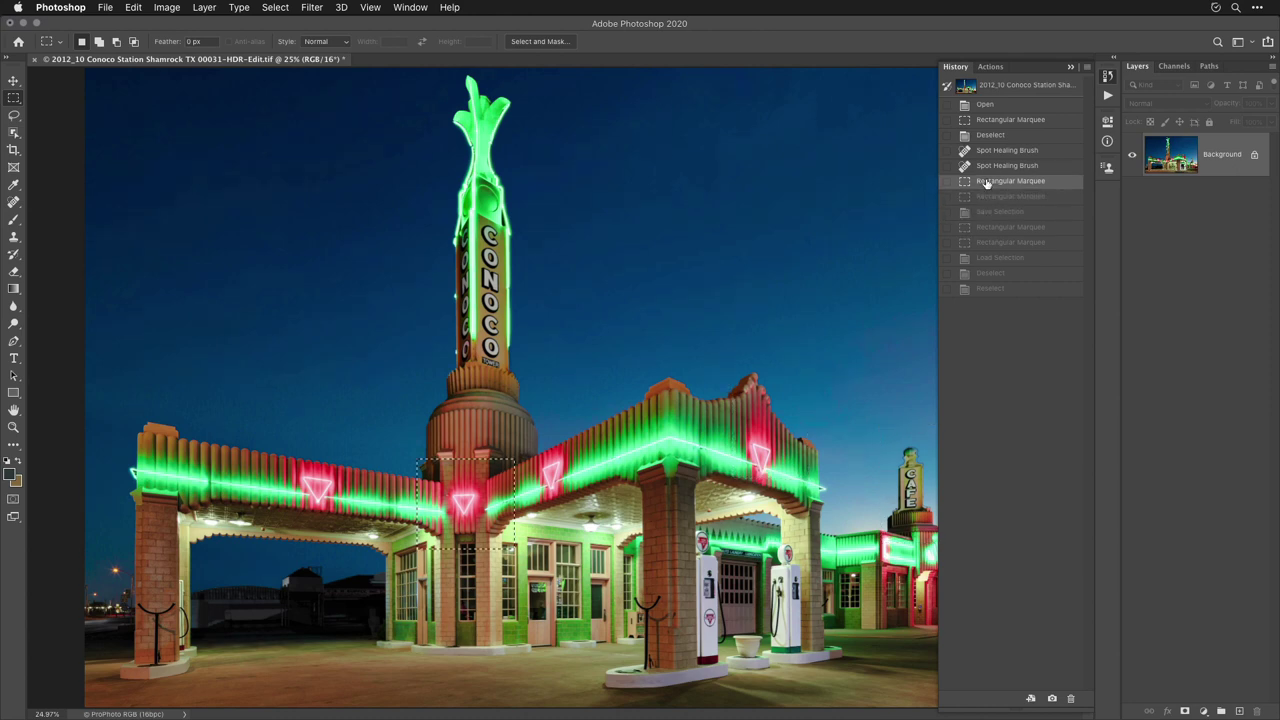
{"action": "left_click", "coordinate": [983, 121]}
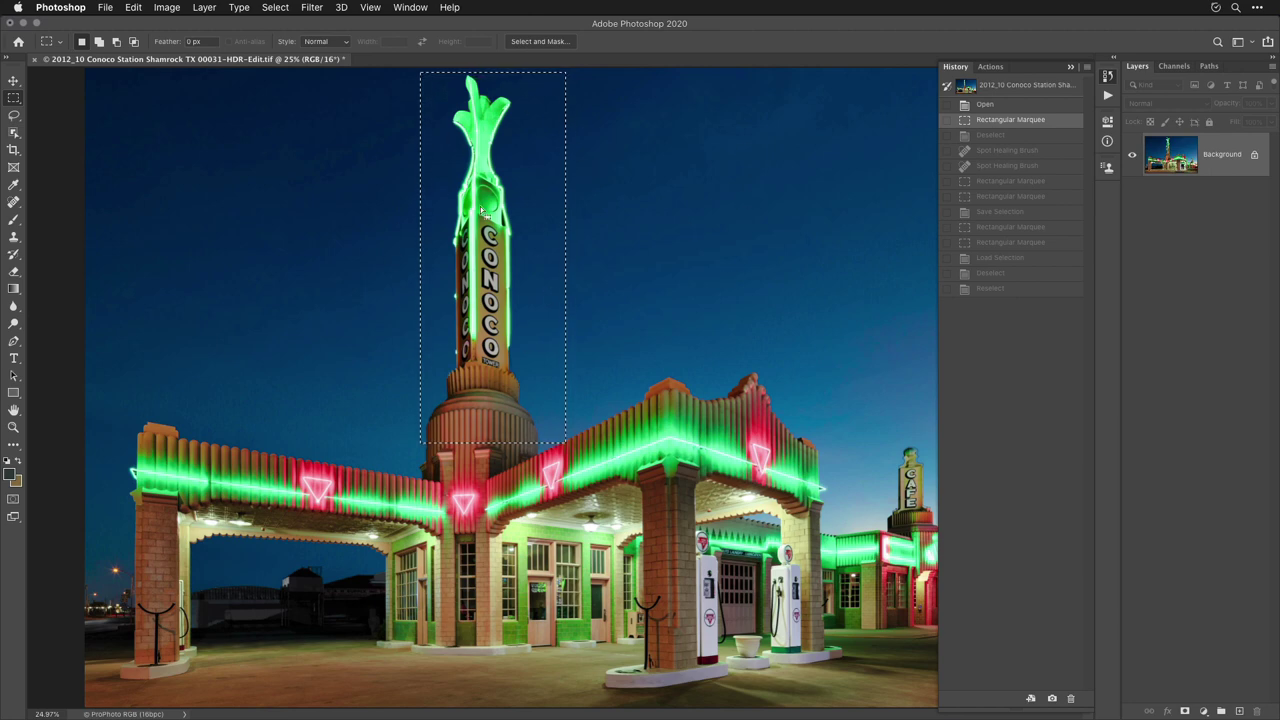
Save the tower selection with Document set to New, creating Untitled-5.
{"action": "left_click", "coordinate": [275, 7]}
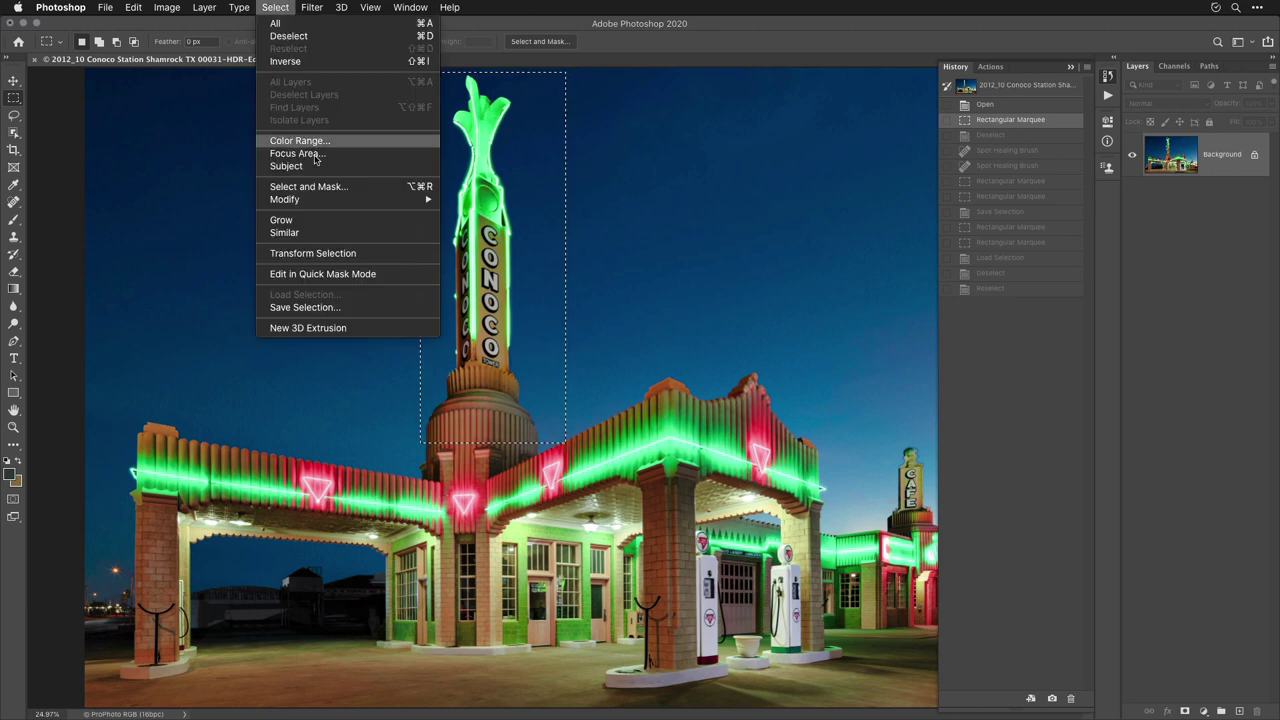
{"action": "left_click", "coordinate": [354, 310]}
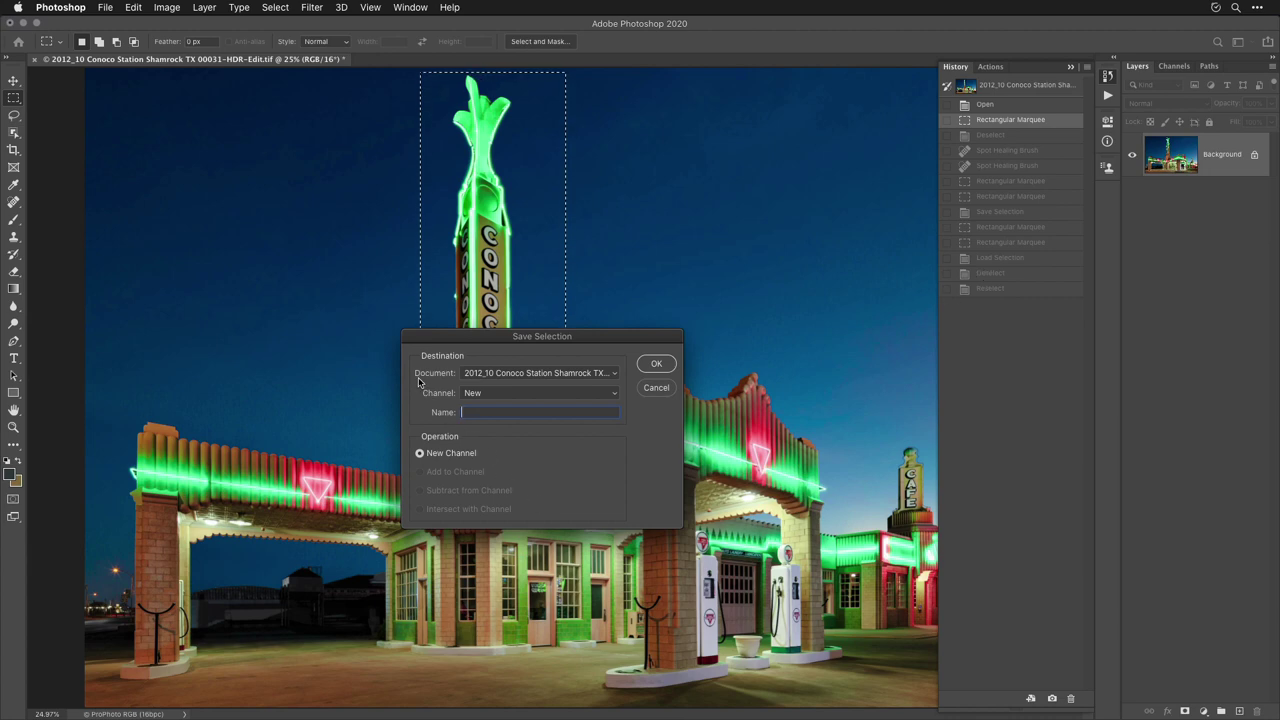
{"action": "left_click", "coordinate": [585, 373]}
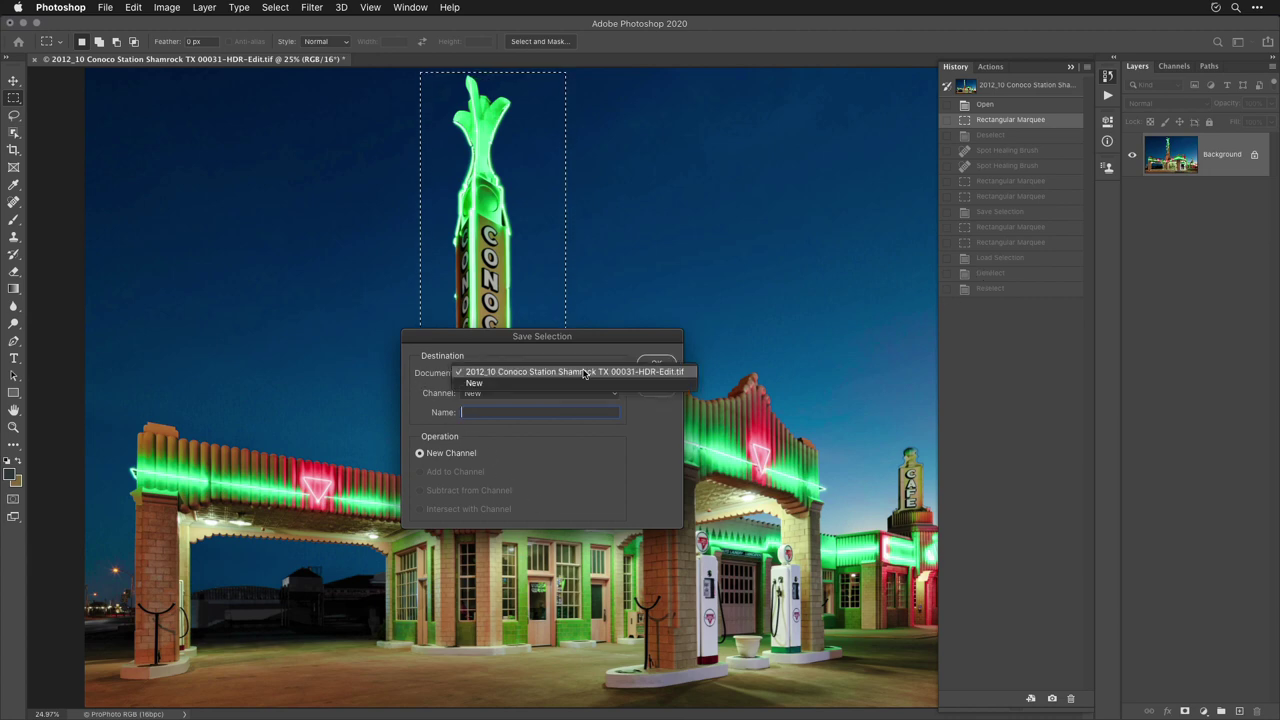
{"action": "left_click", "coordinate": [573, 384]}
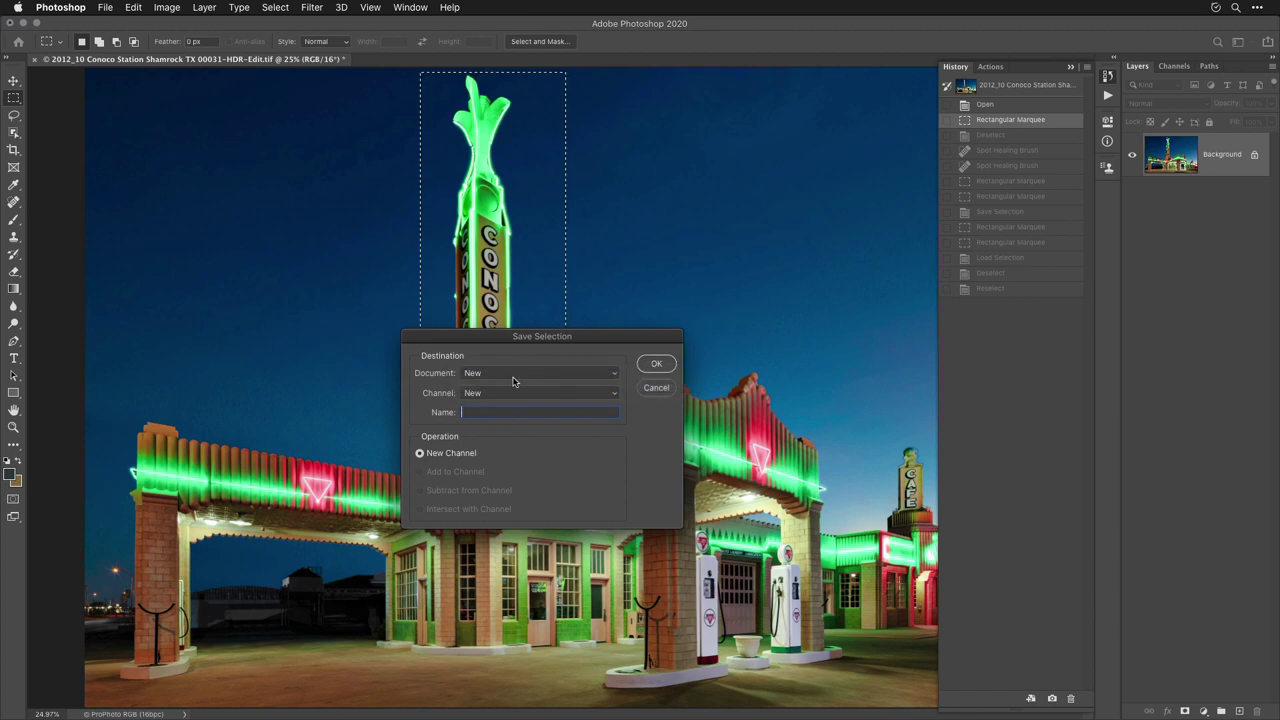
{"action": "left_click", "coordinate": [658, 368]}
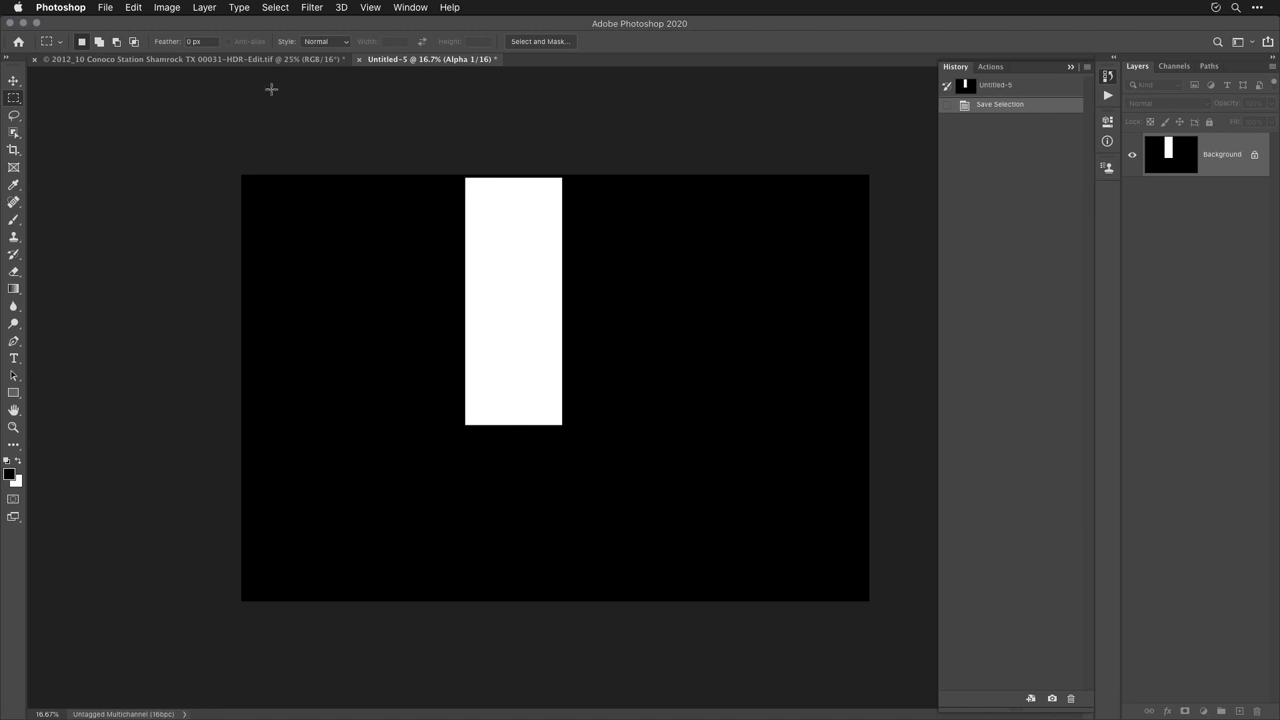
On the Conoco photo's latest history state, load the selection from Untitled-5, then deselect.
{"action": "left_click", "coordinate": [197, 60]}
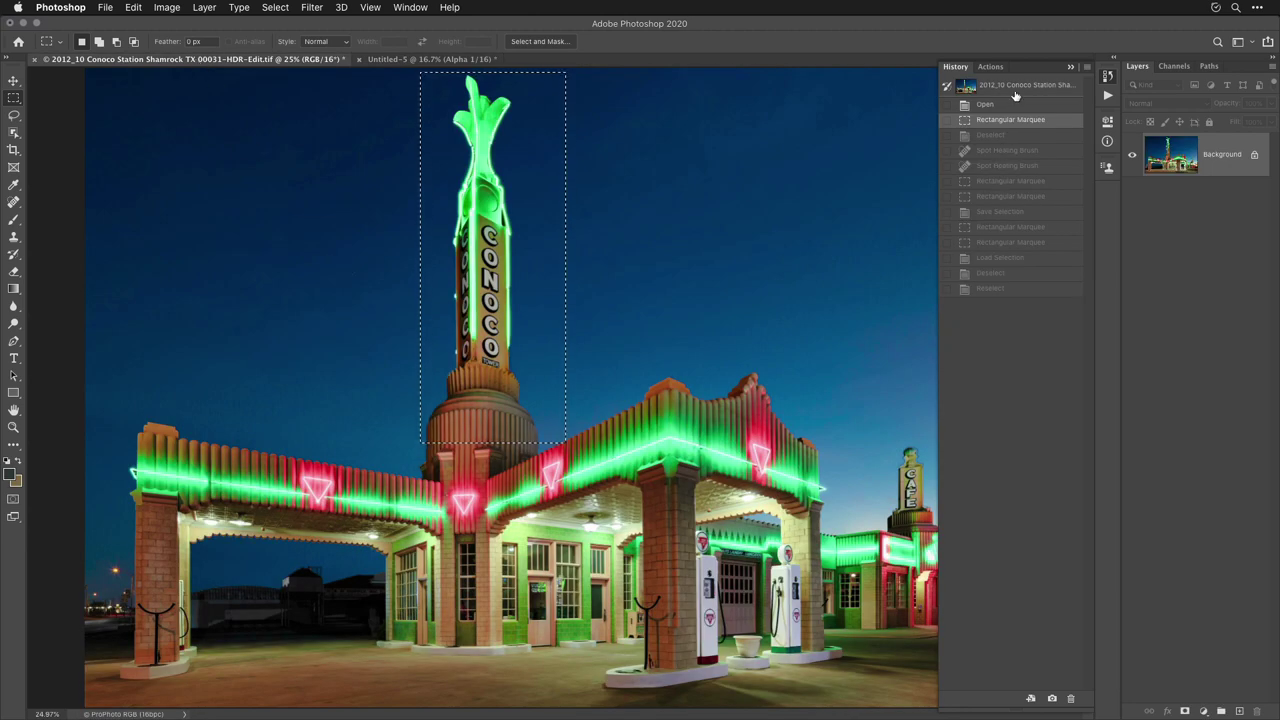
{"action": "left_click", "coordinate": [994, 290]}
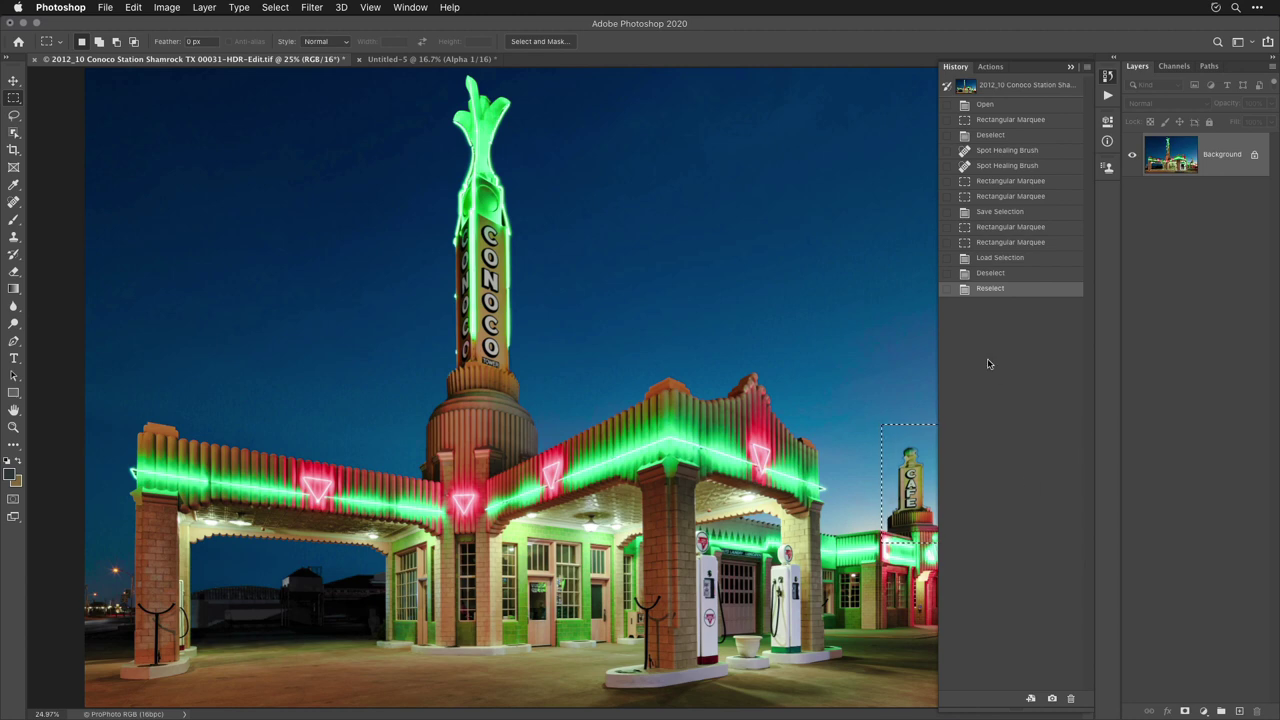
{"action": "left_click", "coordinate": [275, 8]}
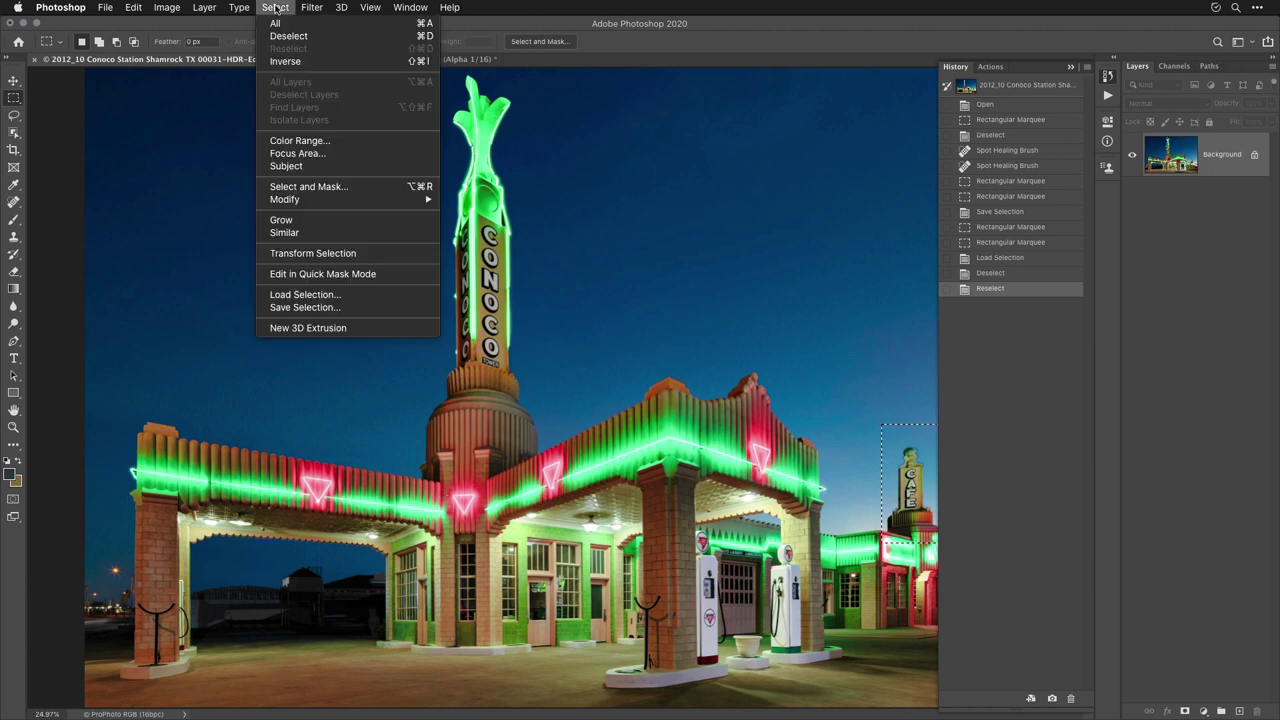
{"action": "left_click", "coordinate": [340, 295]}
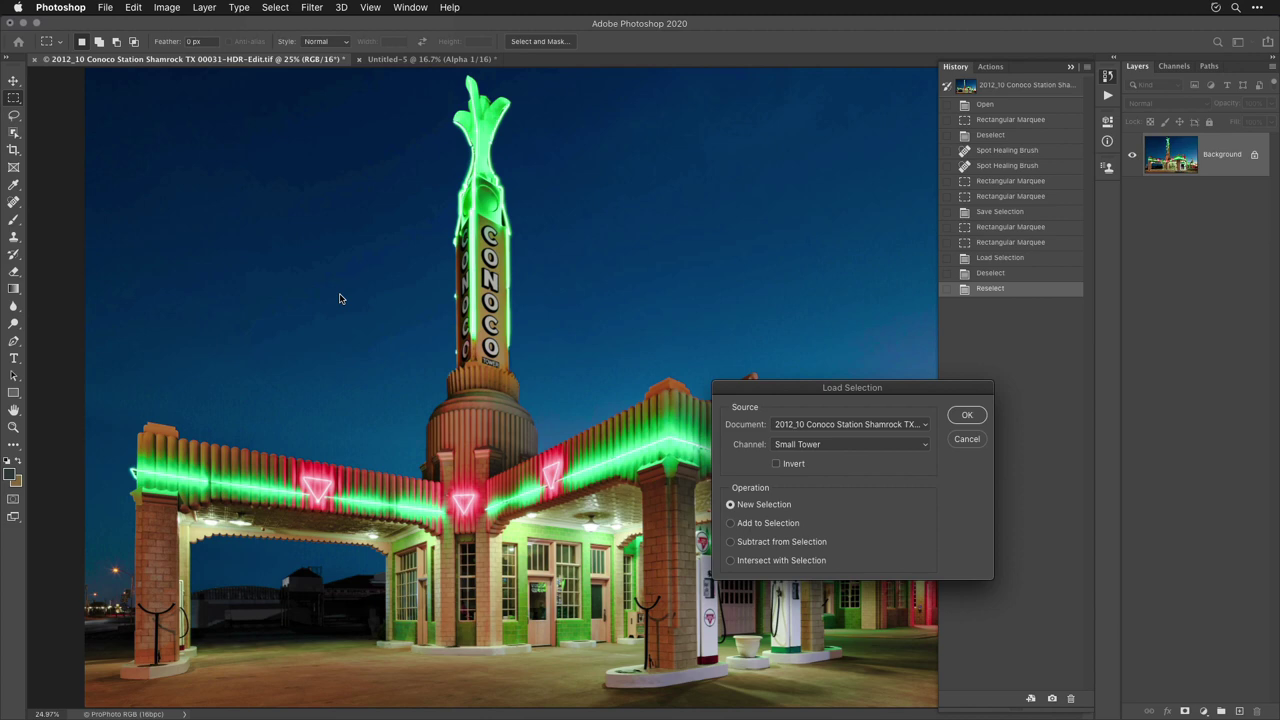
{"action": "left_click", "coordinate": [781, 427]}
{"action": "left_click", "coordinate": [775, 433]}
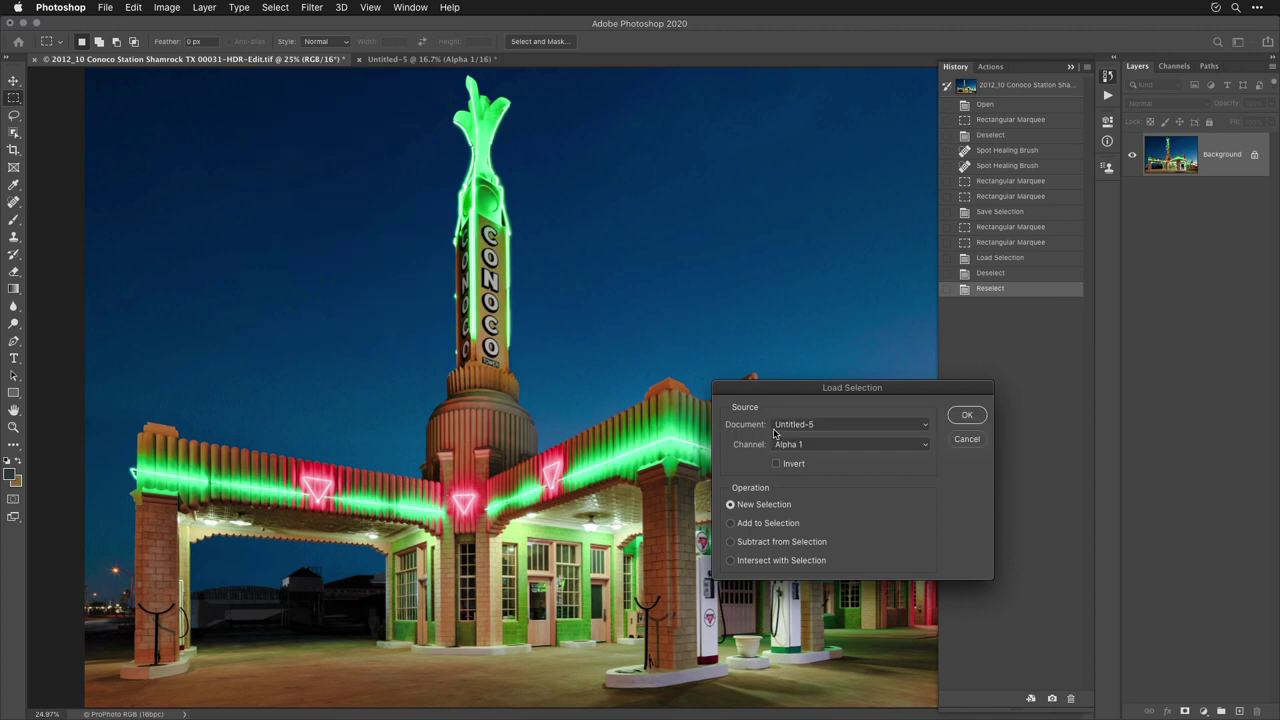
{"action": "left_click", "coordinate": [967, 415]}
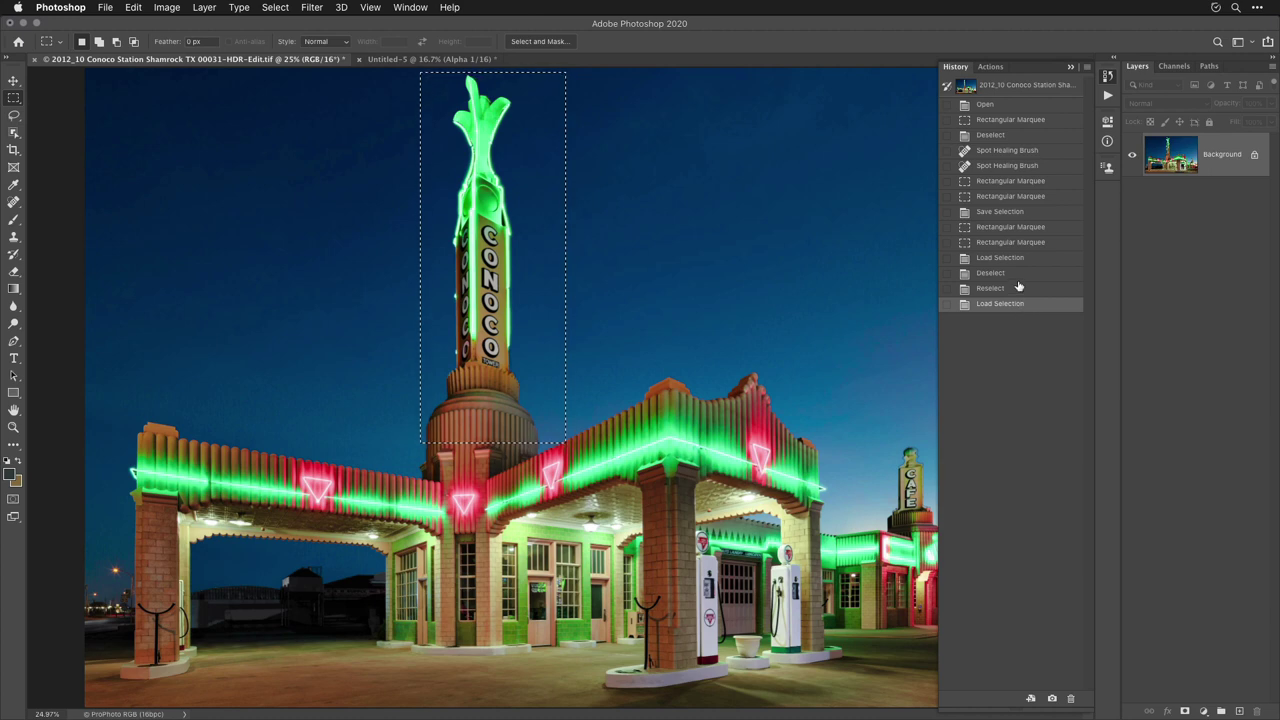
{"action": "left_click", "coordinate": [715, 171]}
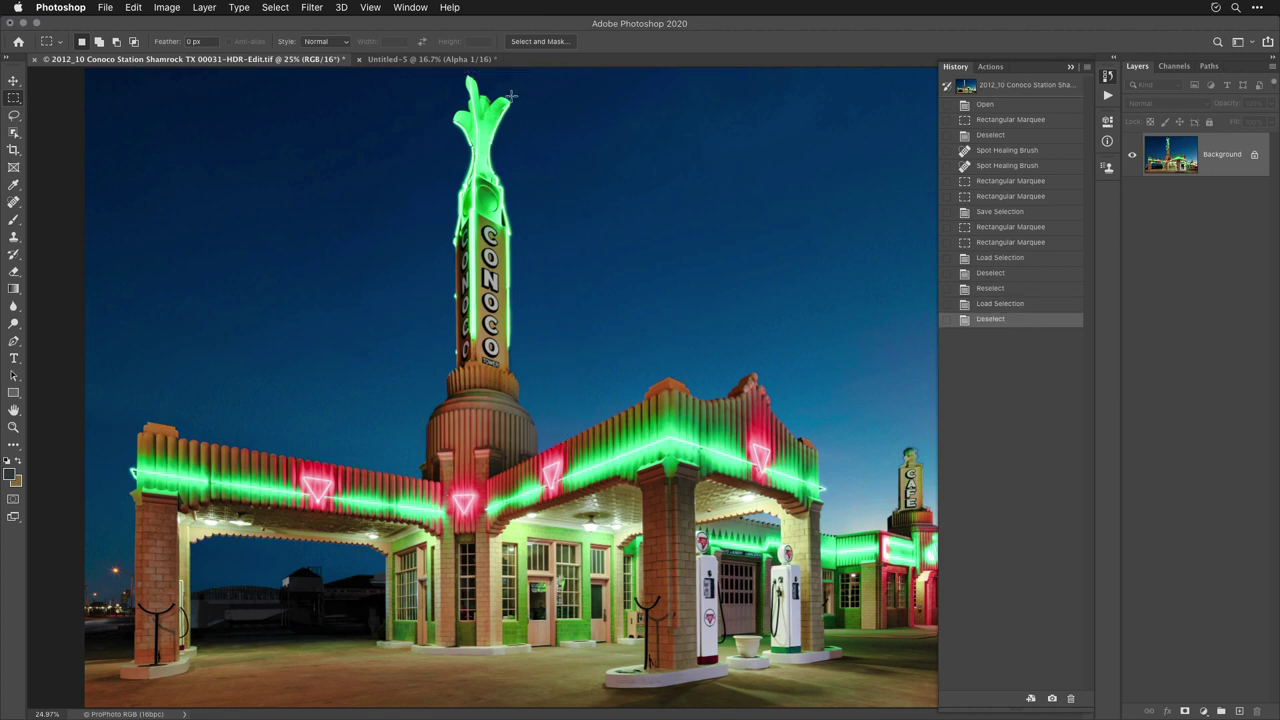
In Performance preferences, try History States values 50 and 10, leaving the limit at 100.
{"action": "left_click", "coordinate": [62, 8]}
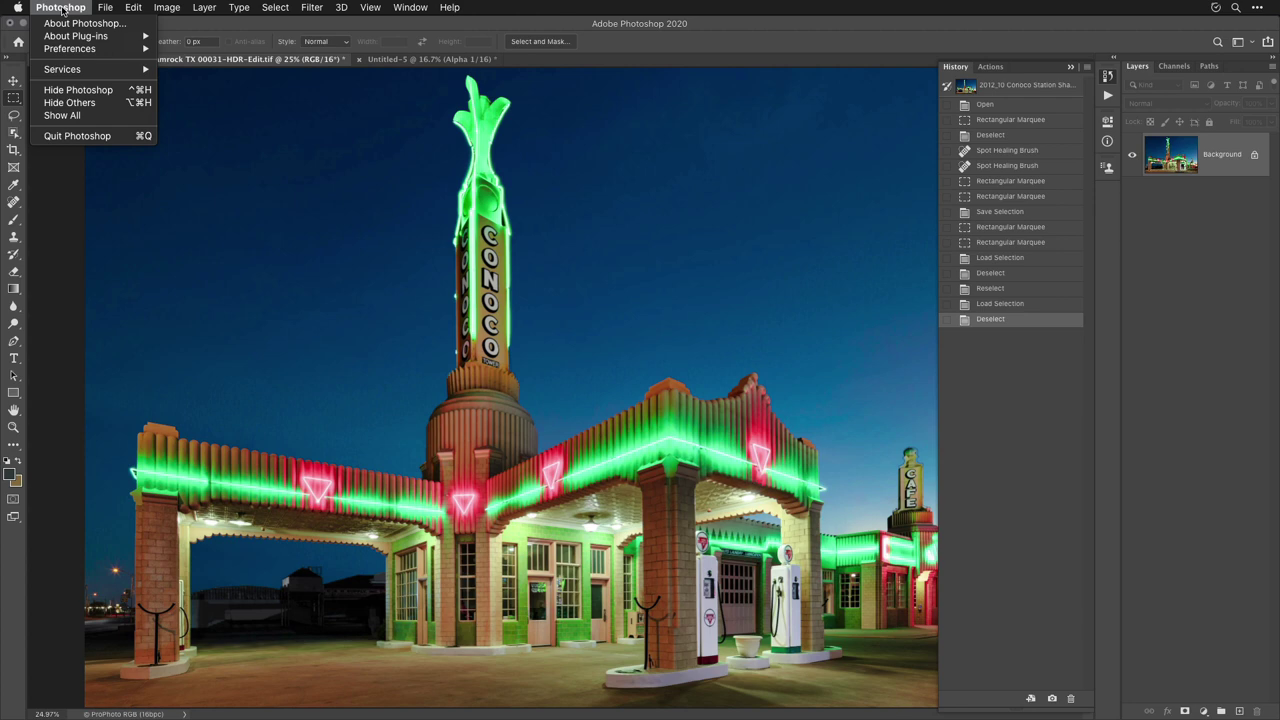
{"action": "mouse_move", "coordinate": [69, 53]}
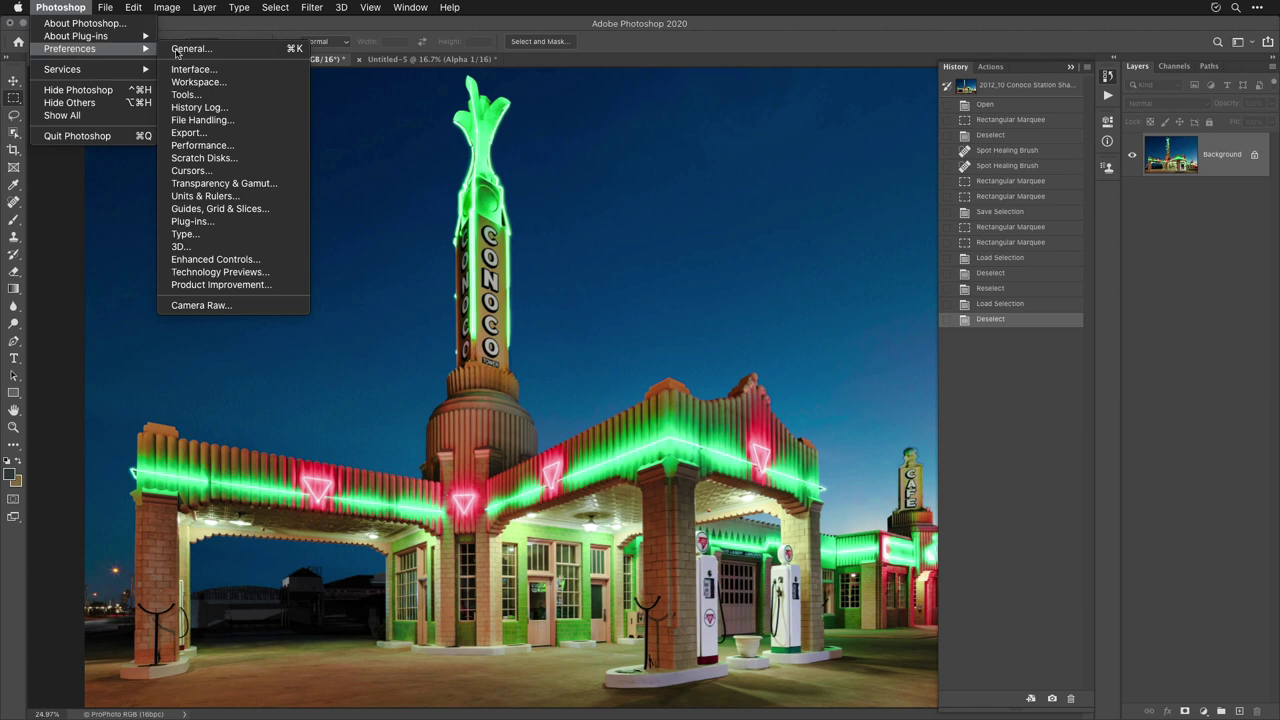
{"action": "left_click", "coordinate": [249, 148]}
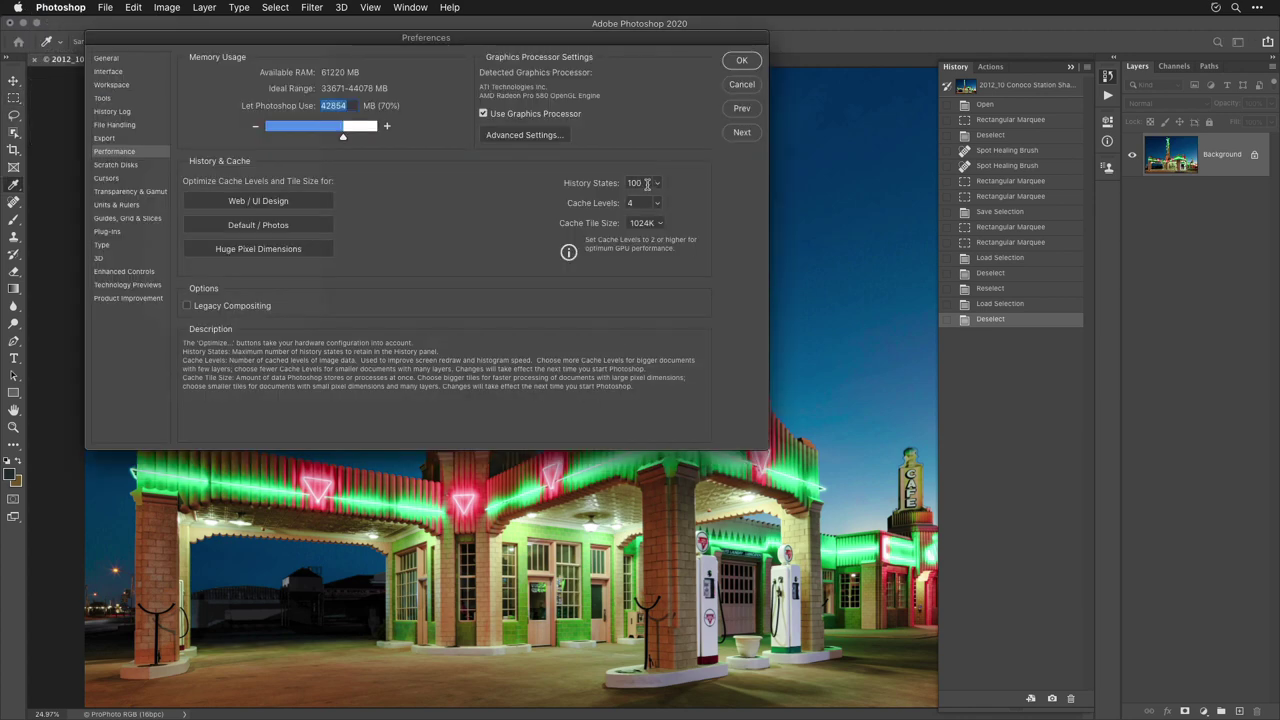
{"action": "left_click", "coordinate": [645, 183]}
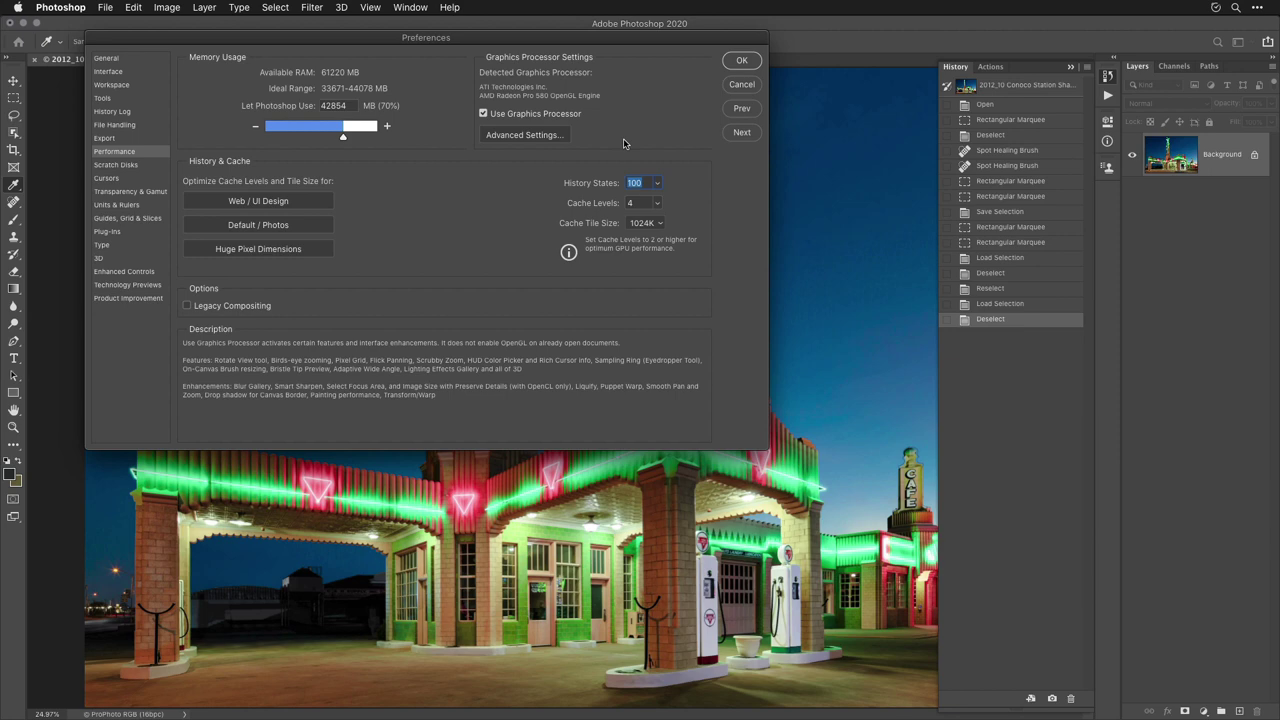
{"action": "type", "text": "50"}
{"action": "key", "text": "Tab"}
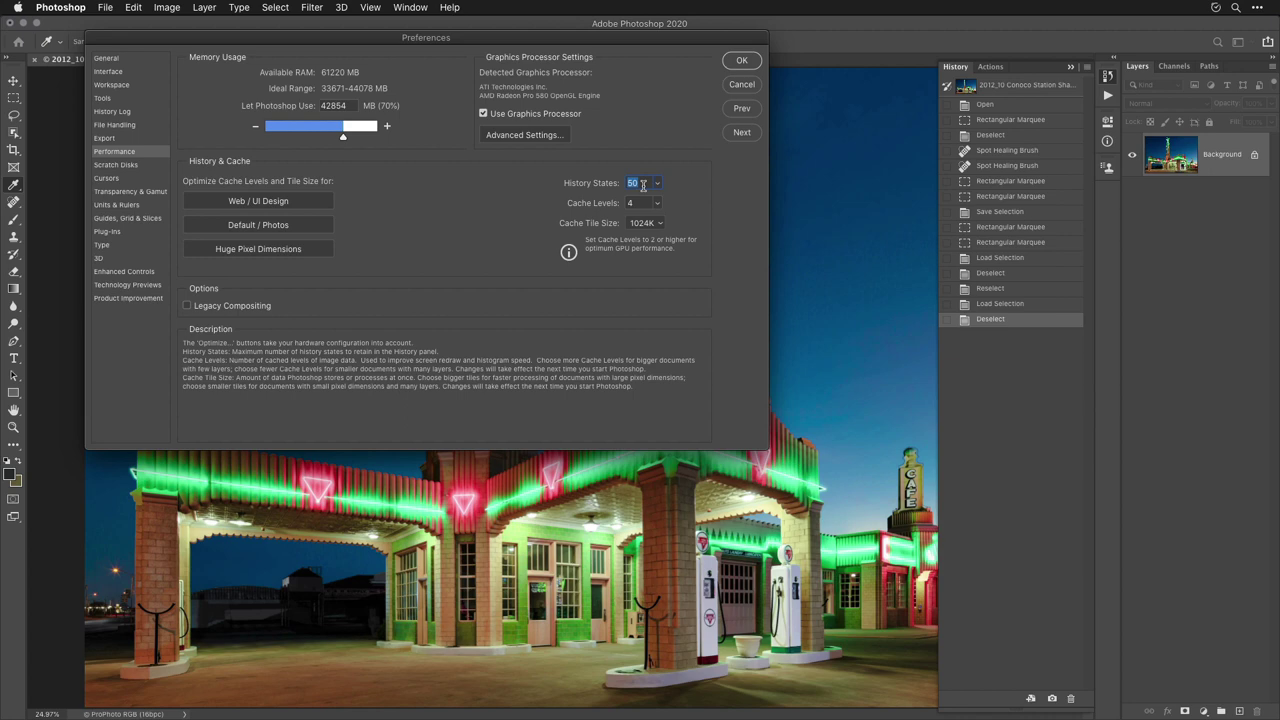
{"action": "type", "text": "100"}
{"action": "key", "text": "super+a"}
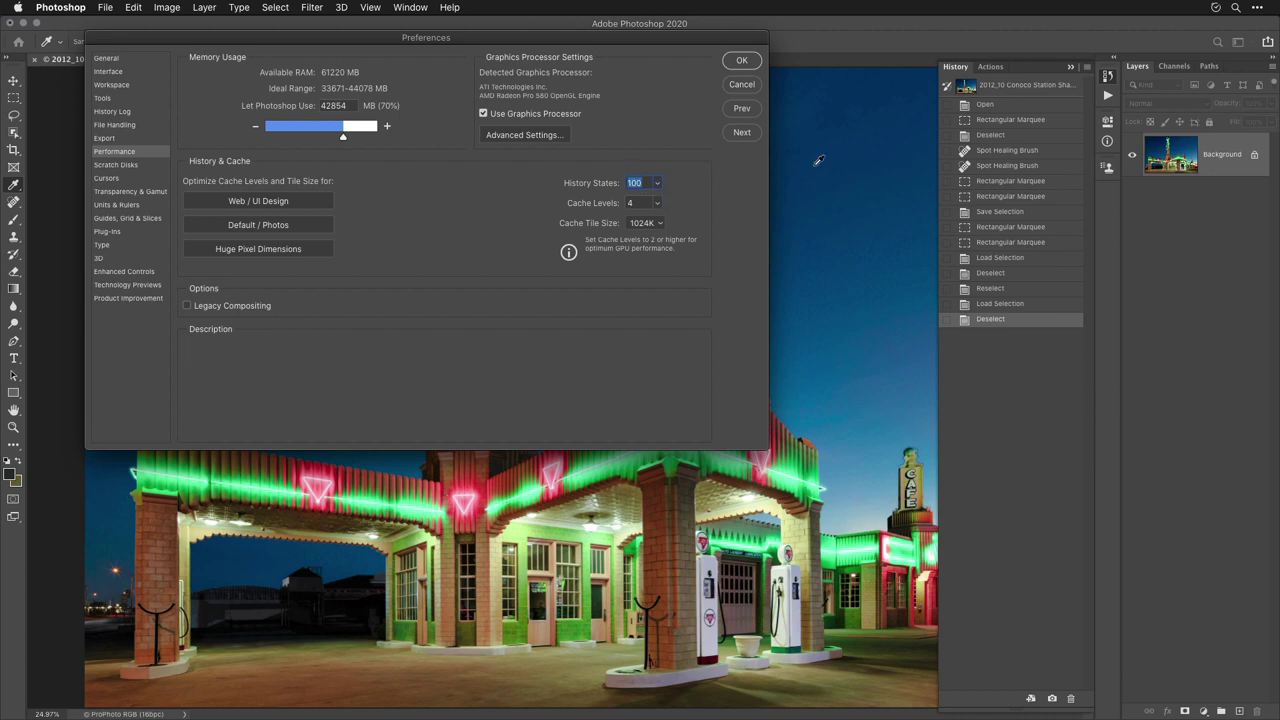